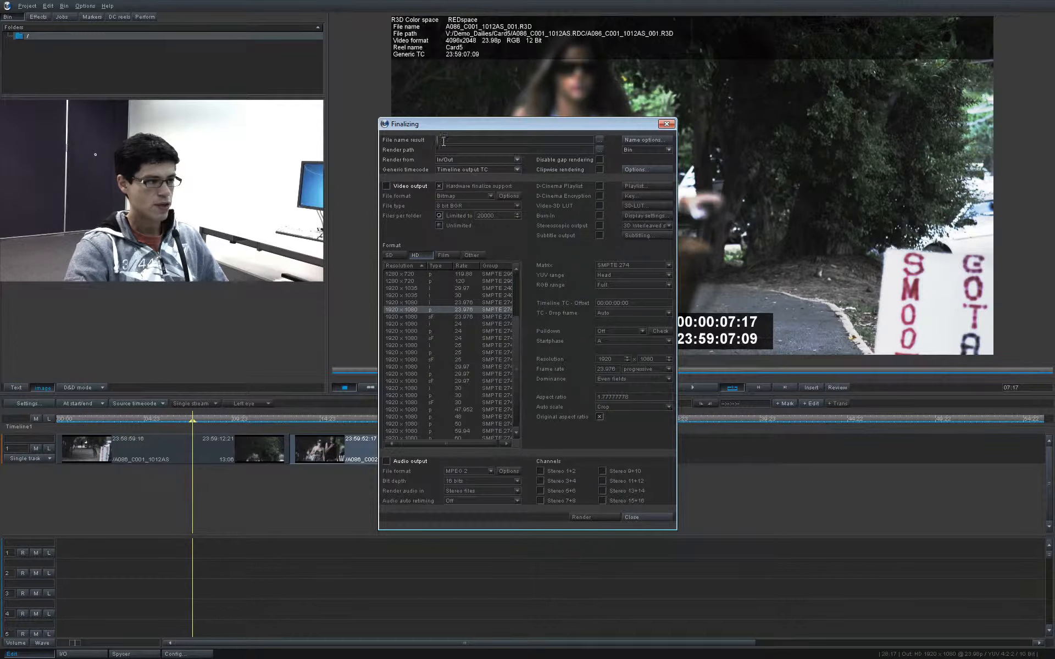
Step: Enable file name extensions in the name options and add Bin clip name as the extension for the rendered files
left_click(445, 140)
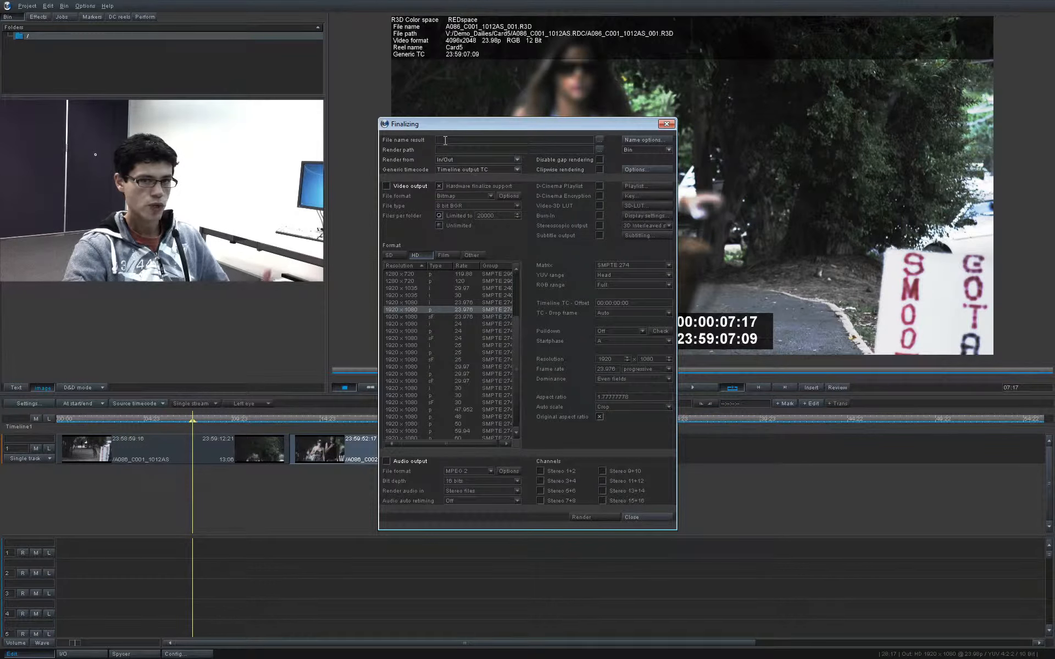
left_click(638, 138)
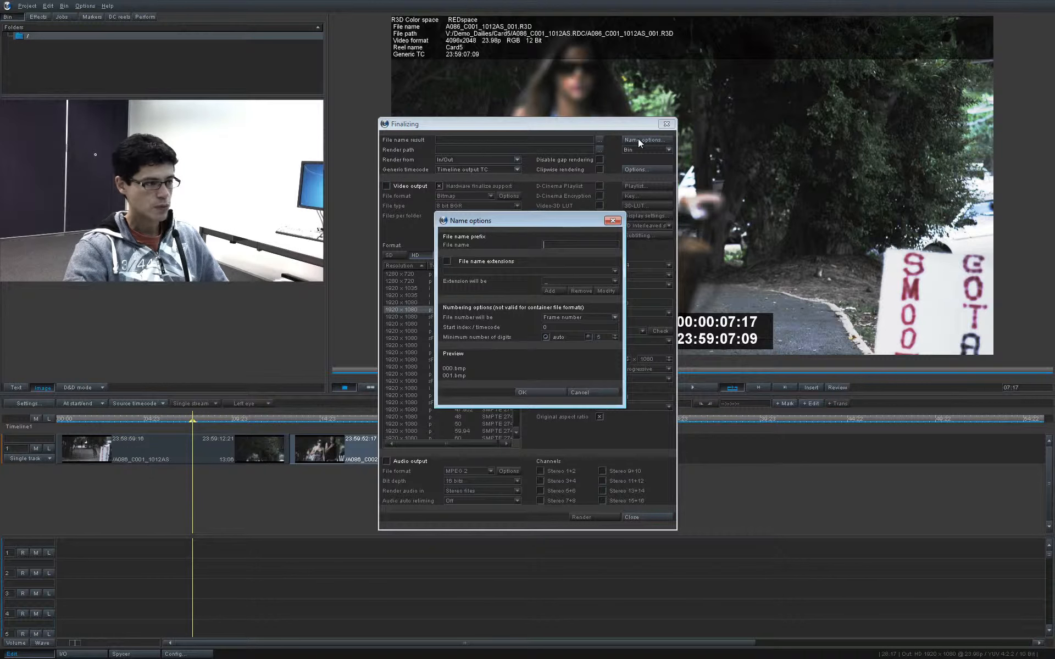
left_click(446, 261)
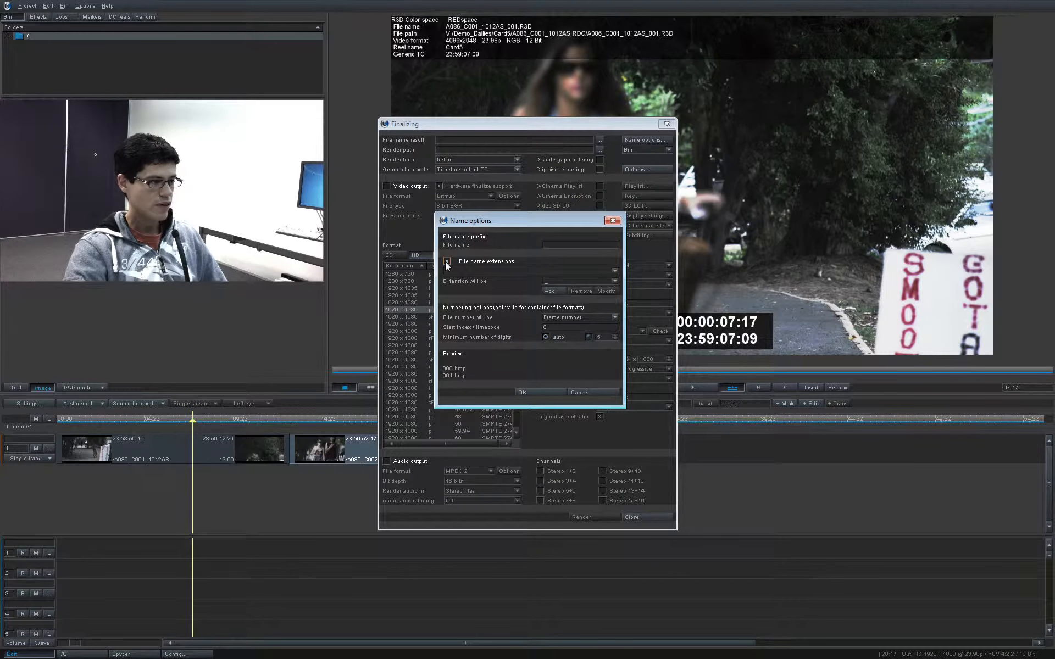
left_click(613, 281)
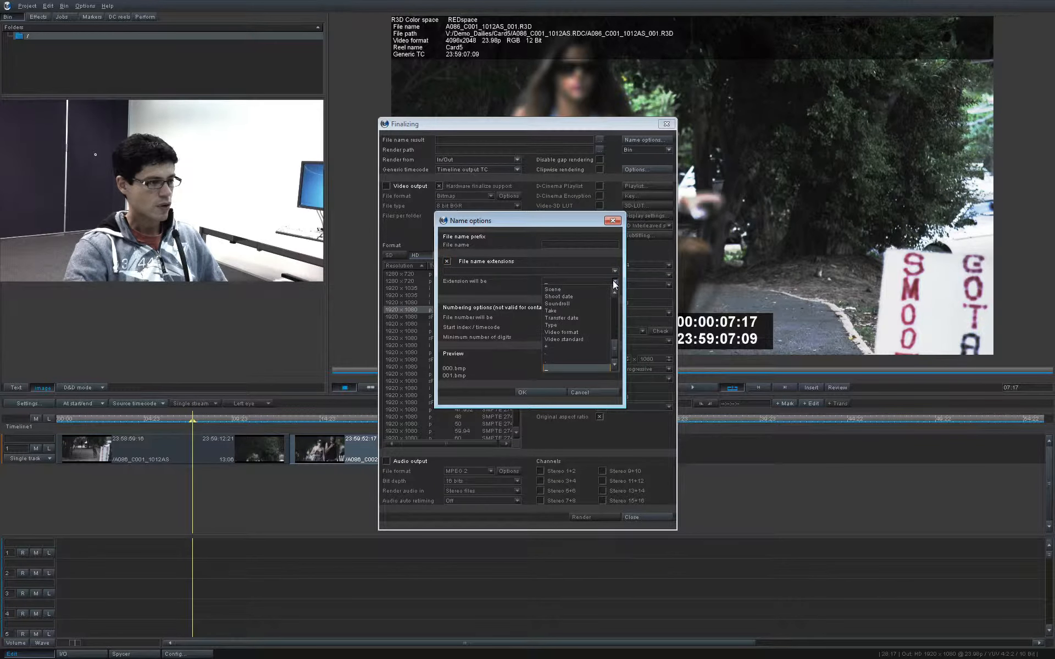
mouse_move(614, 345)
left_mouse_down()
mouse_move(615, 313)
mouse_move(611, 324)
left_mouse_up()
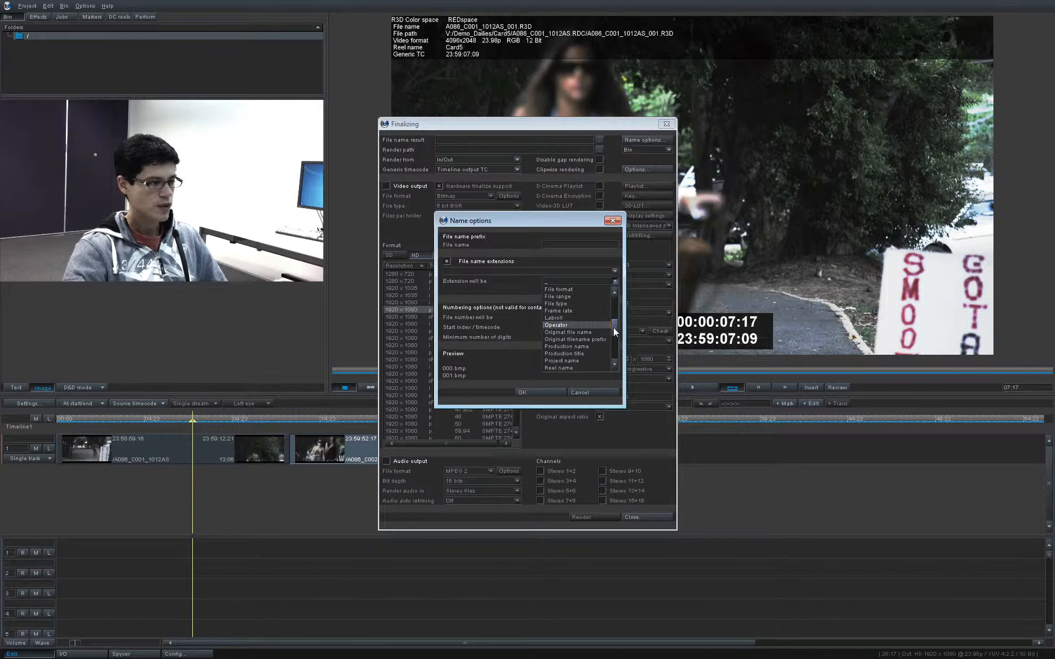
left_click_drag(613, 327, 613, 297)
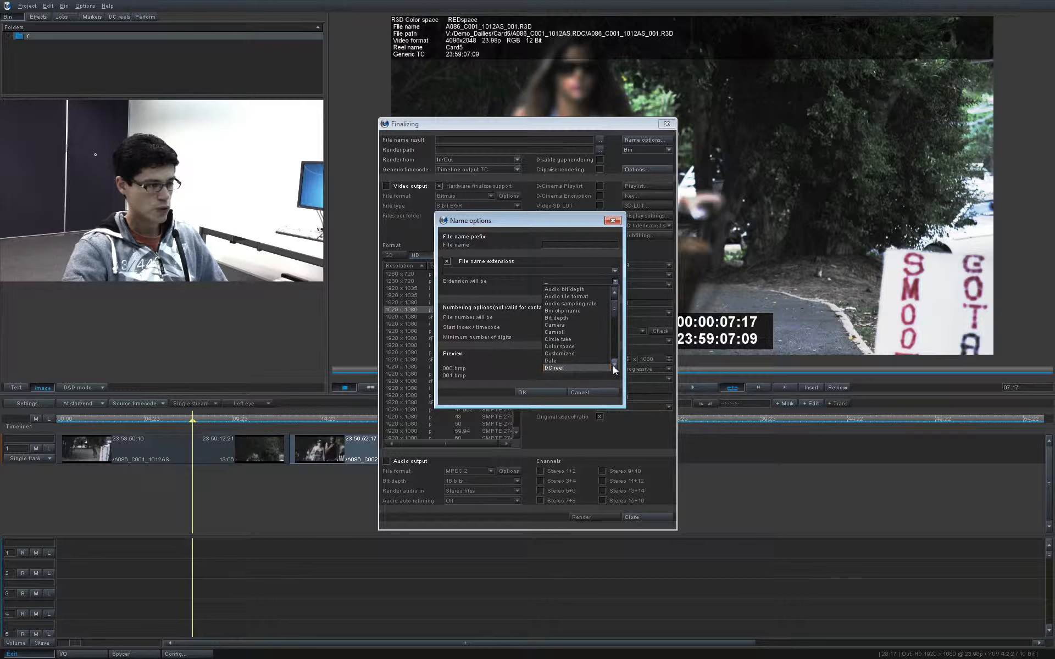
left_click(614, 365)
left_click(614, 365)
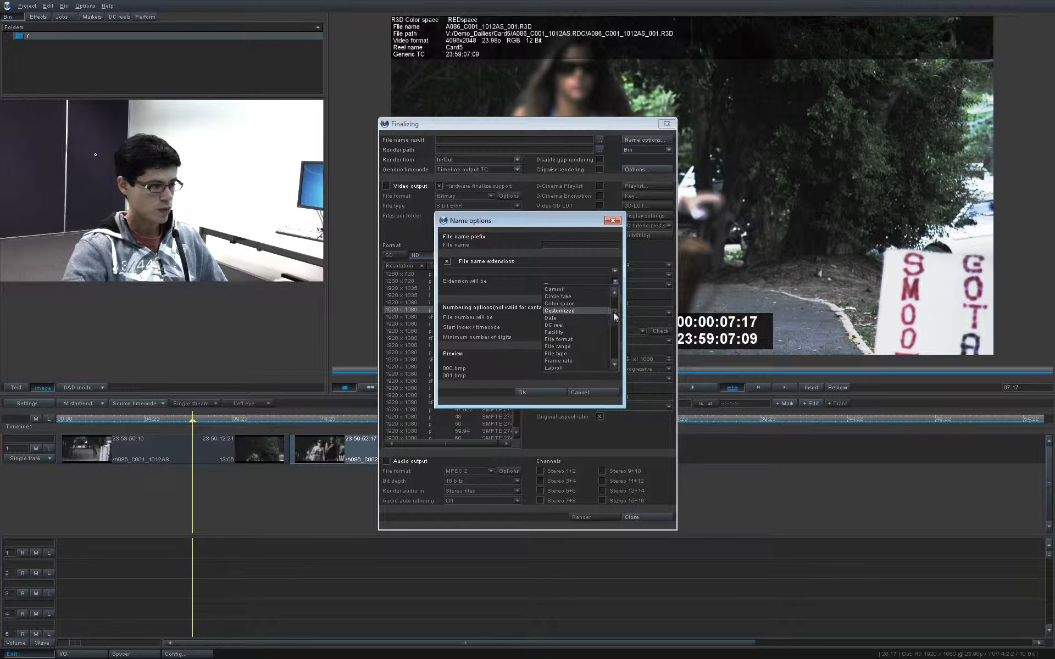
left_click_drag(613, 307, 613, 304)
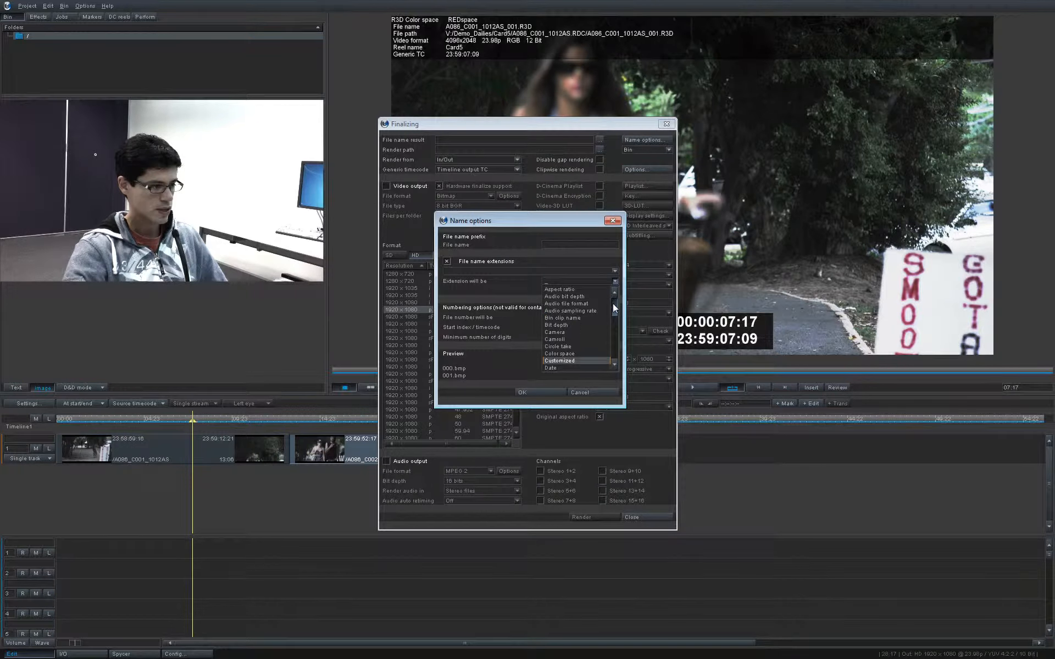
left_click(569, 318)
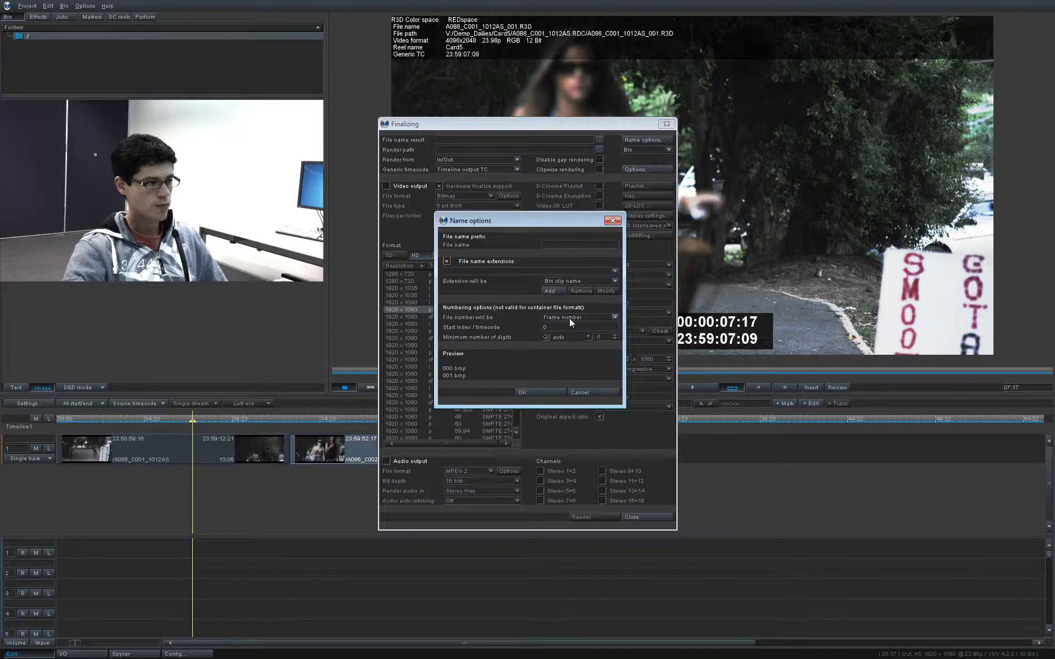
left_click(551, 290)
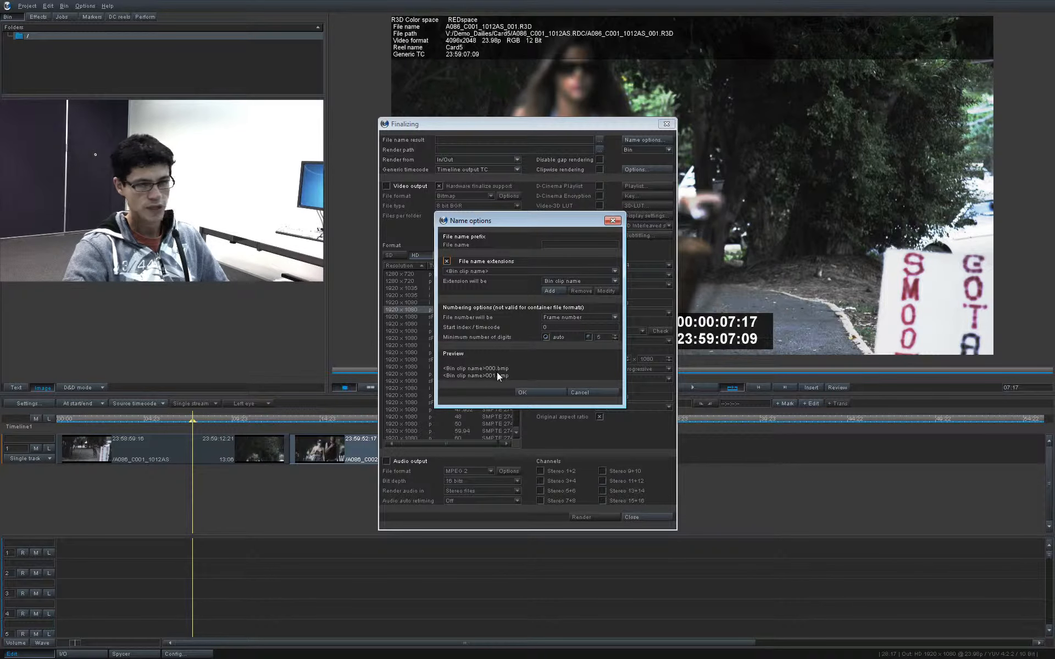
left_click(544, 391)
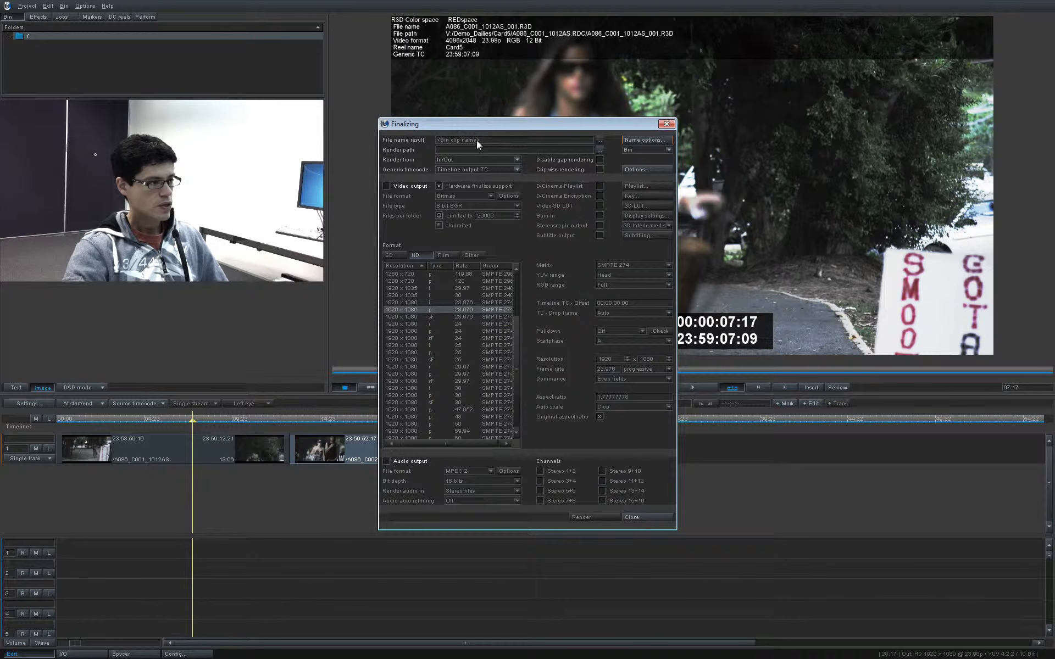
Step: Create a folder named MXF_Demo in V:/Demo_Dailies and choose it as the render path
left_click(599, 150)
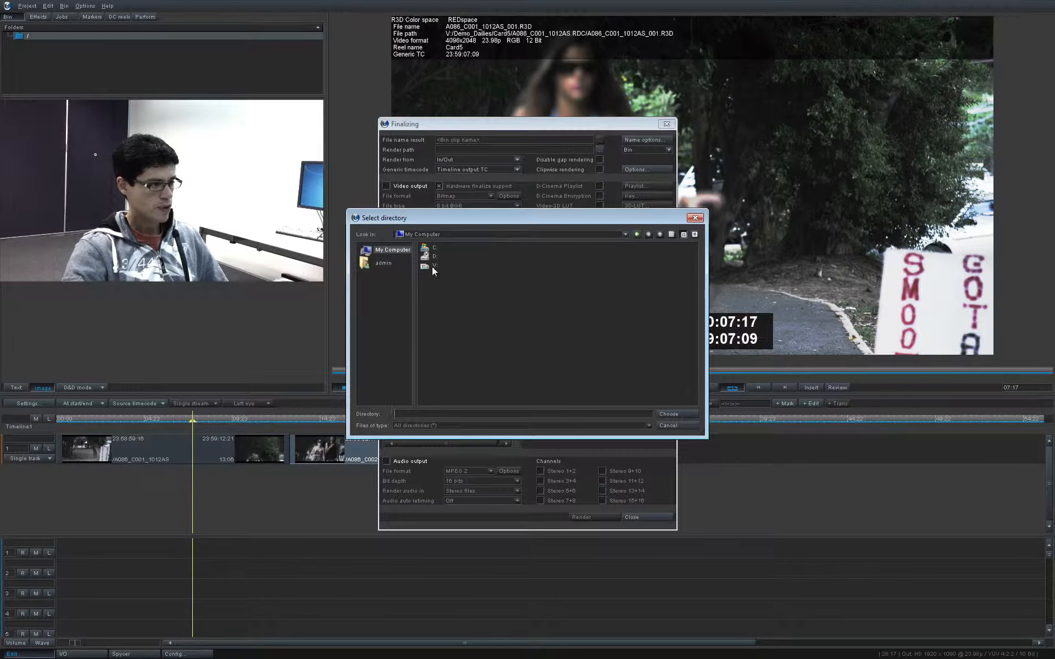
double_click(450, 308)
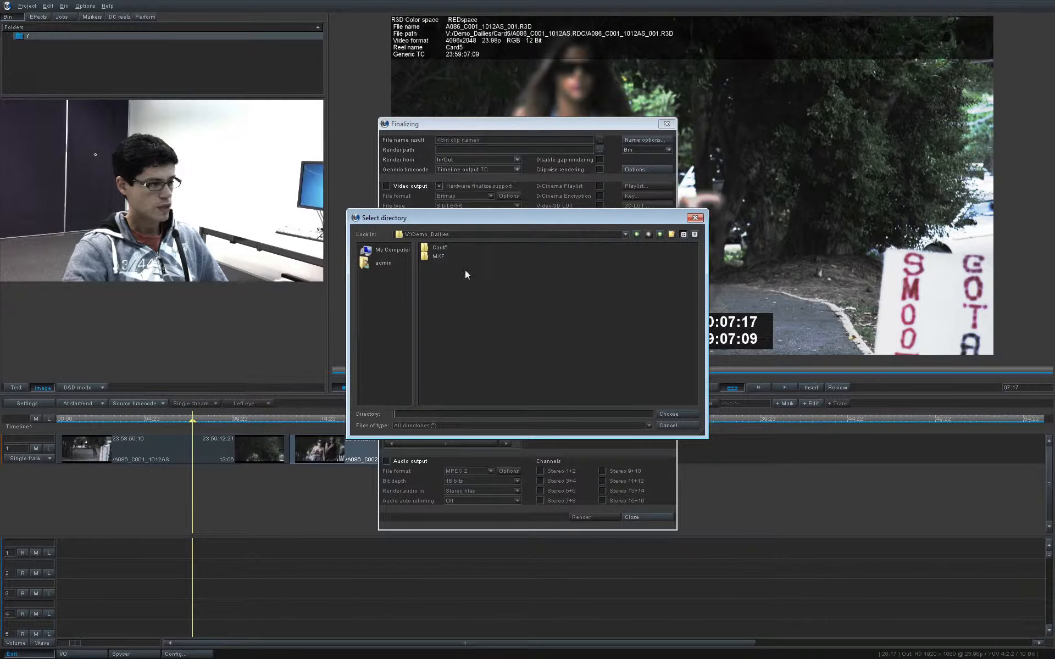
left_click(672, 234)
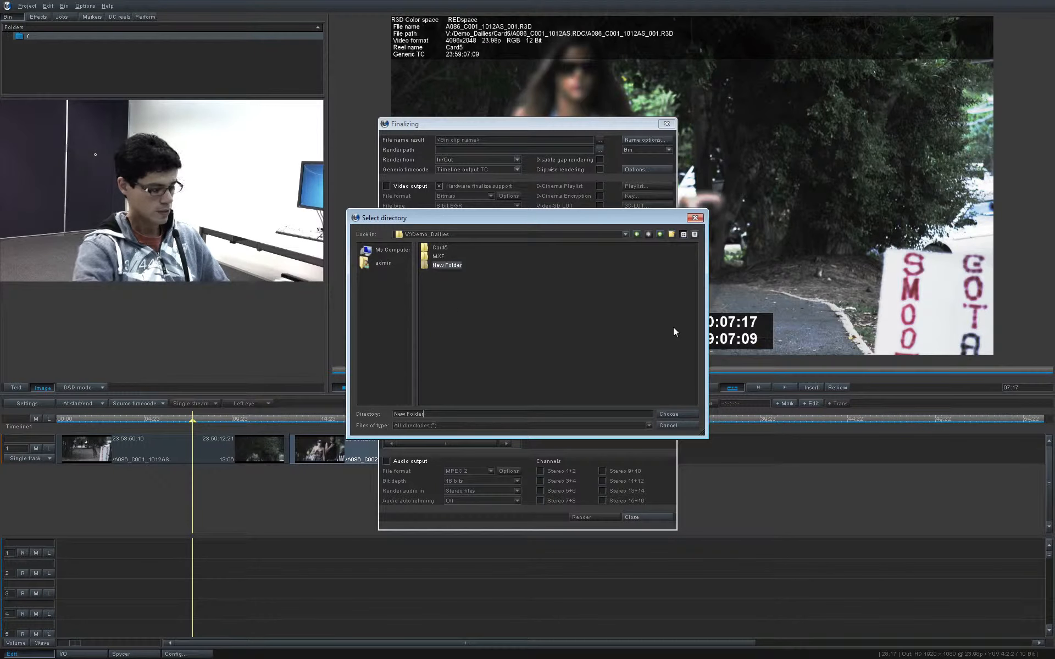
type("MX")
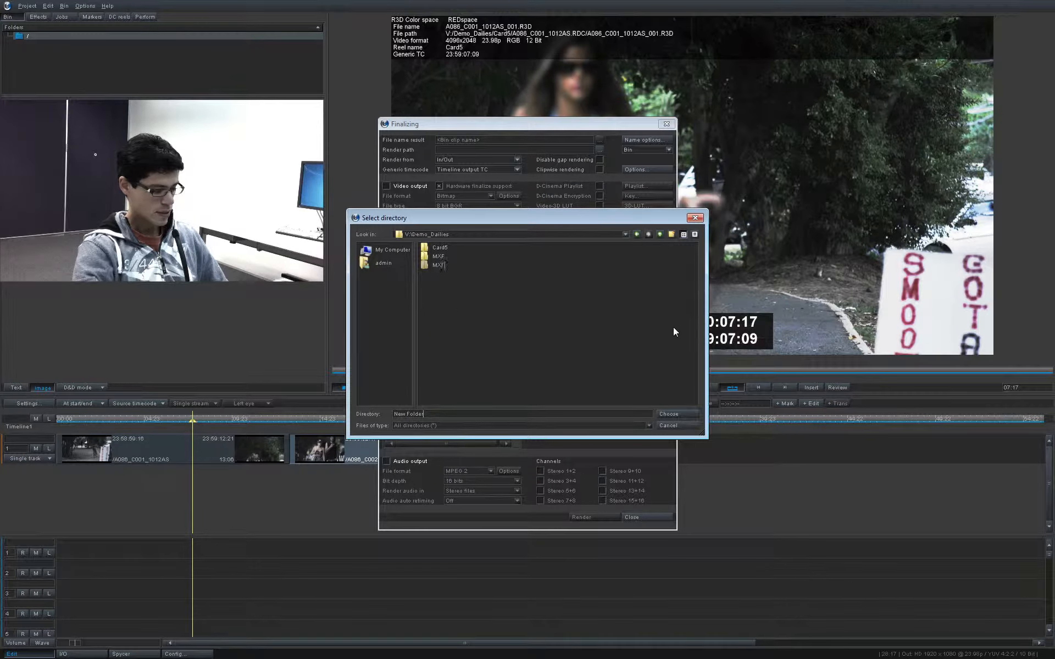
type("F_Demo")
key("Return")
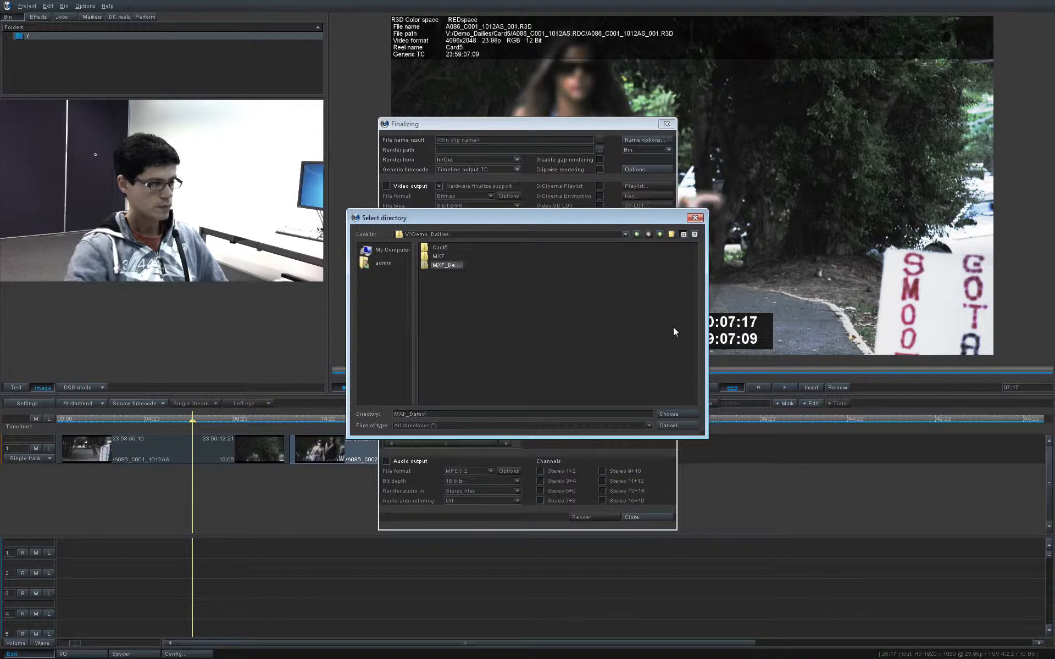
left_click(681, 414)
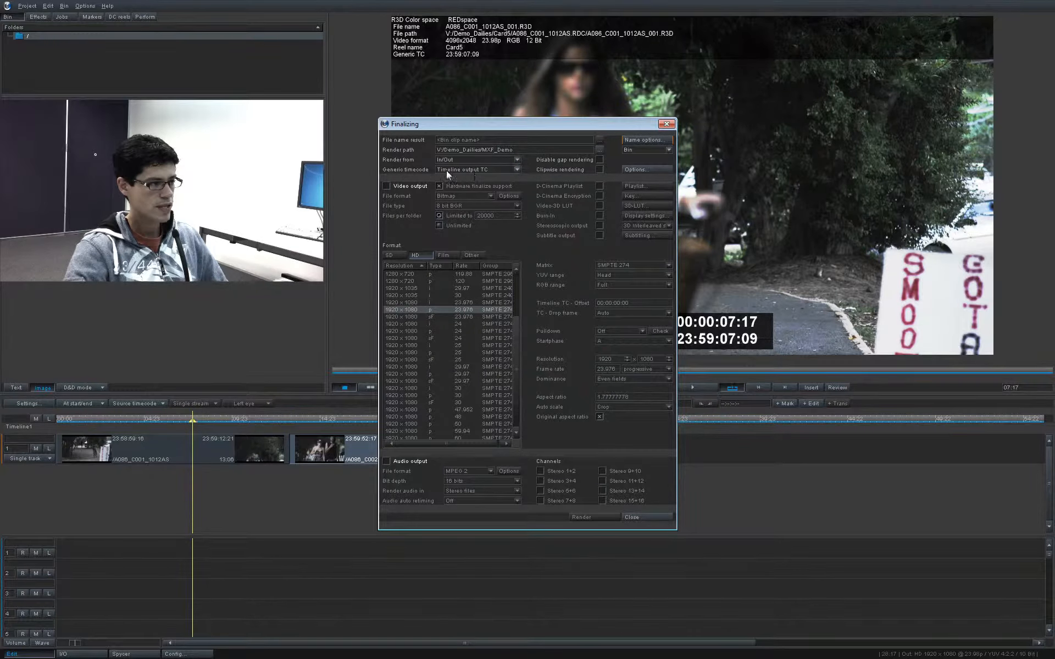
Step: Set the generic timecode to Source TC and enable video output with the MXF(OPAtom) file format
left_click(486, 169)
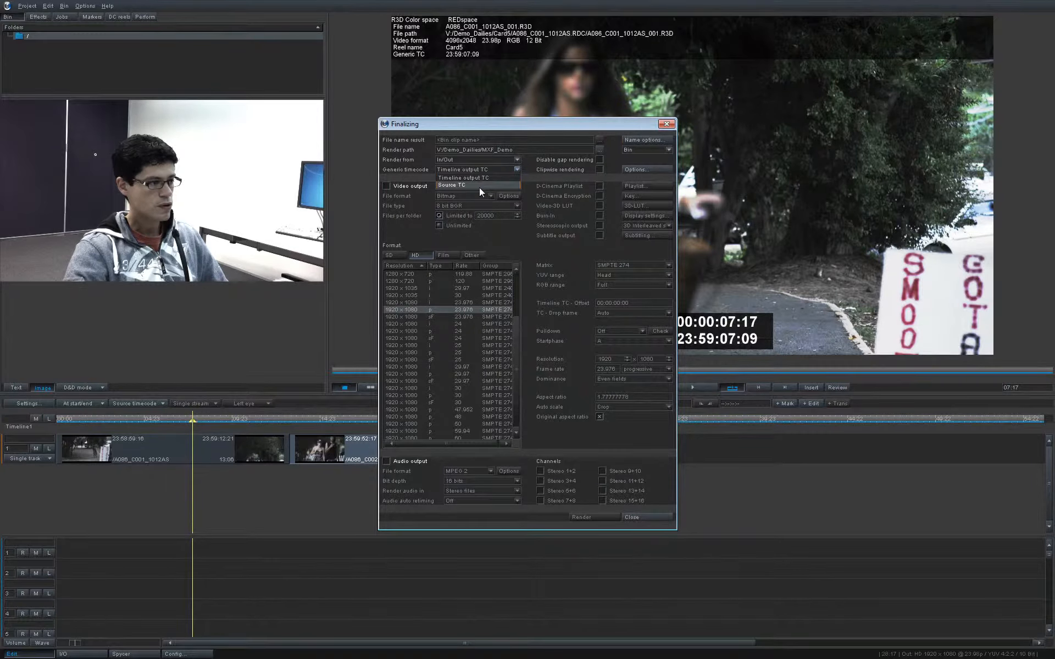
left_click(479, 186)
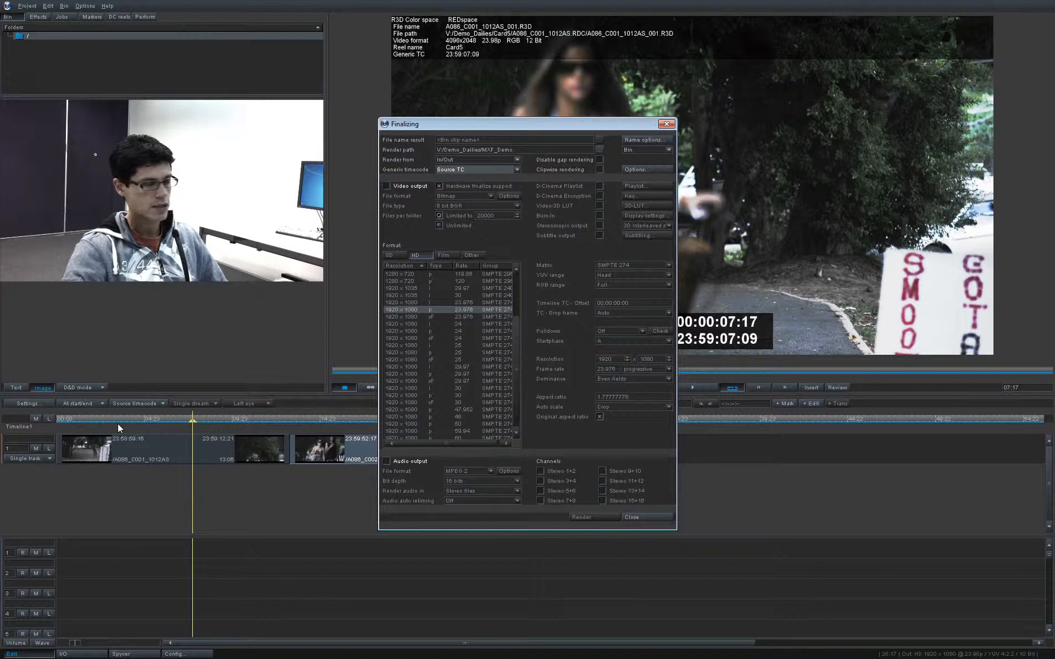
left_click(387, 186)
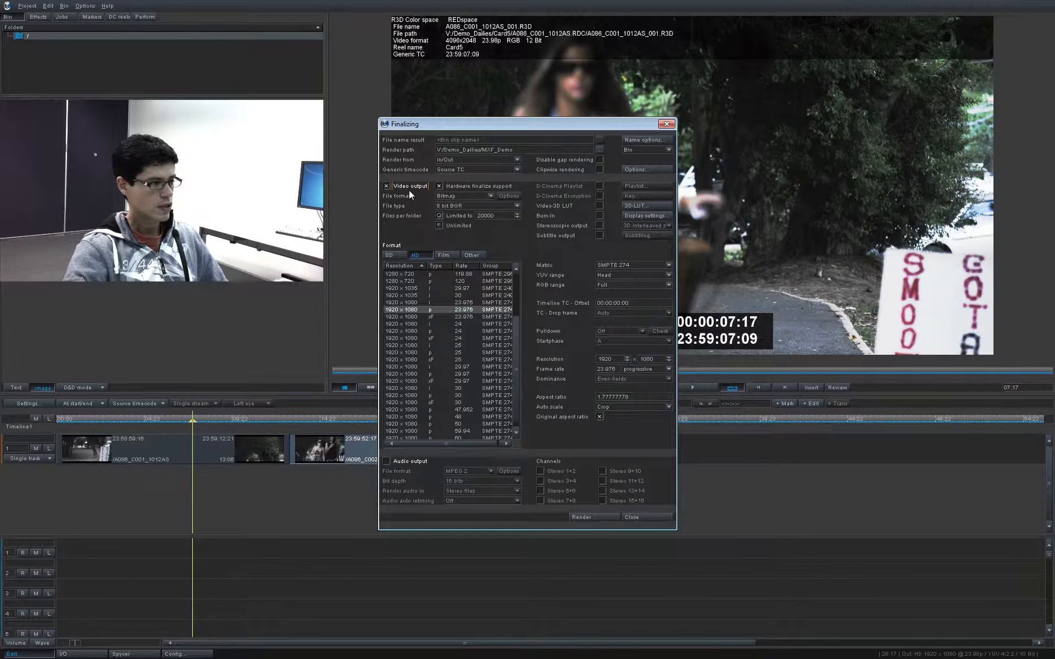
left_click(456, 197)
scroll(452, 258, "down", 3)
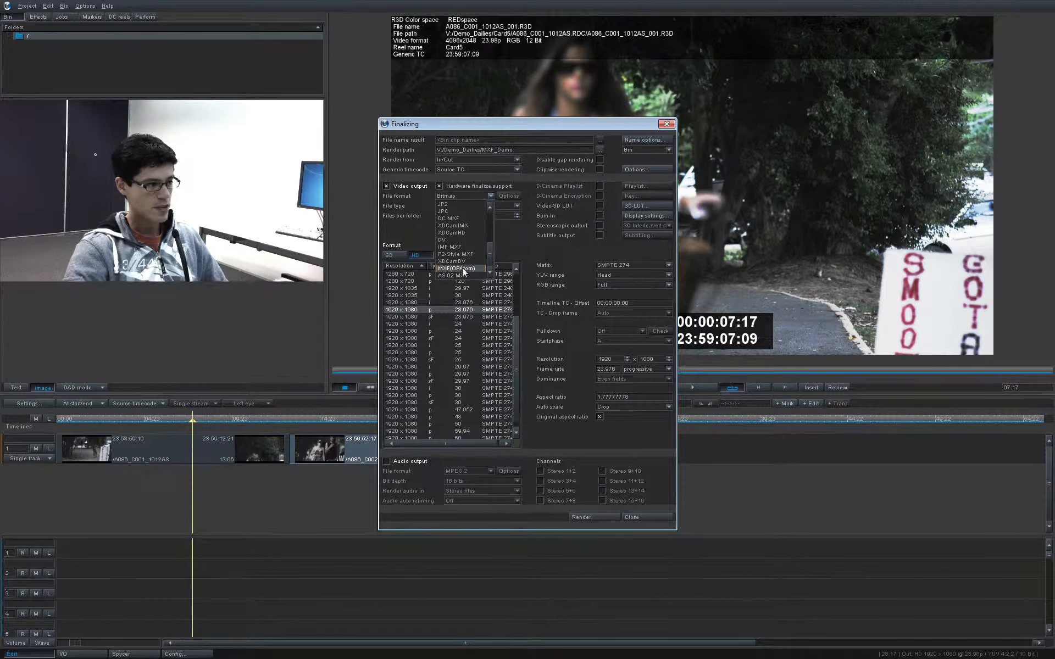
left_click(460, 269)
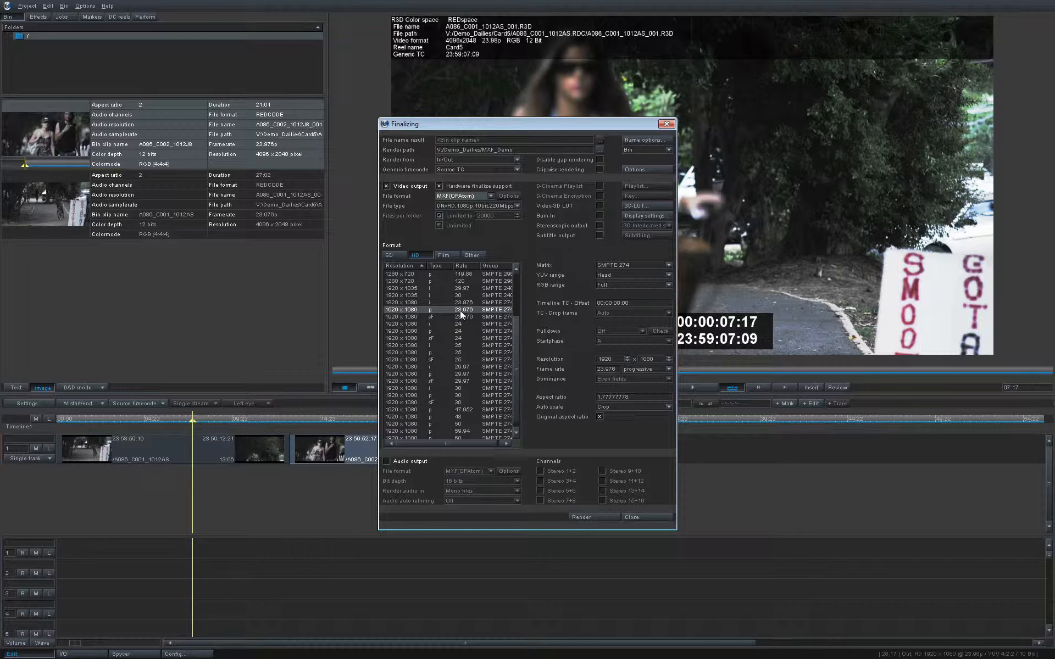
Step: Set Auto scale to Fit and move the Finalizing dialog aside to uncover more of the preview
left_click(639, 407)
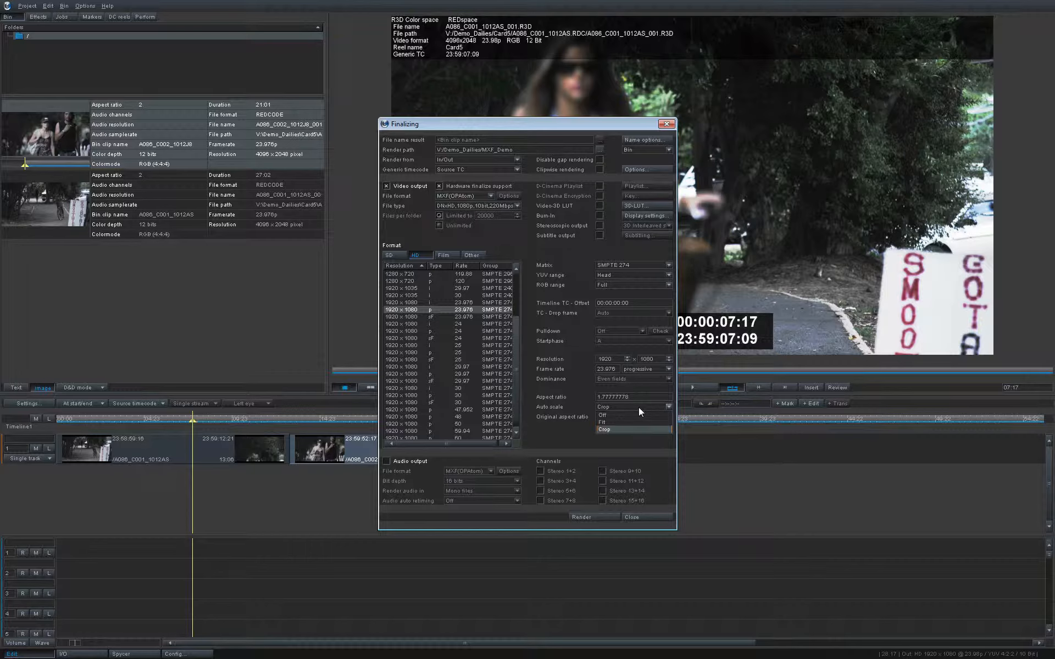
left_click(628, 431)
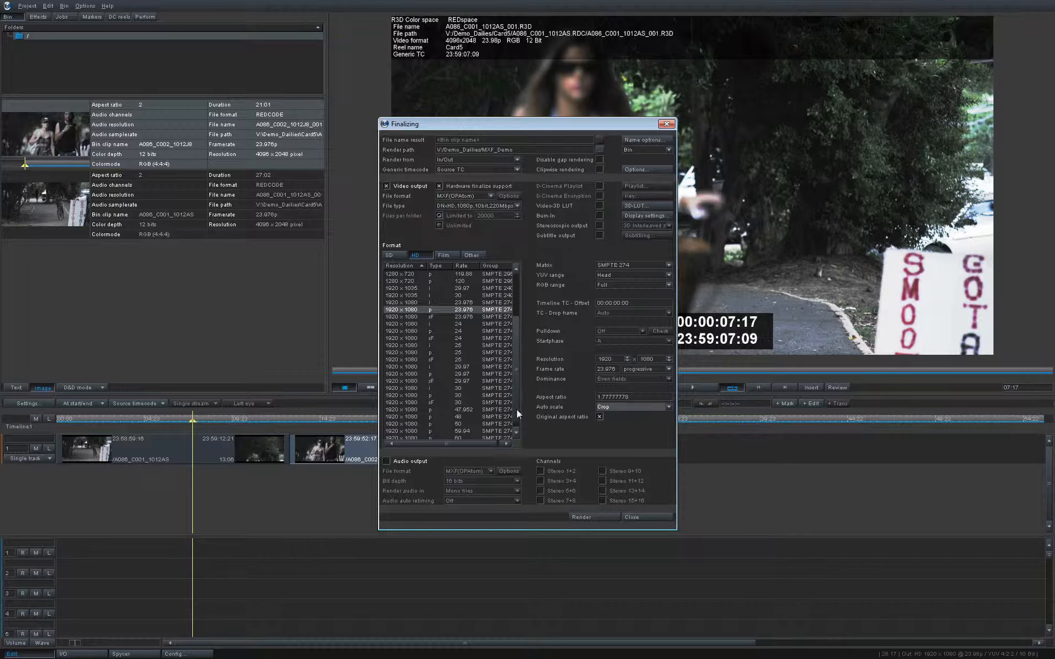
left_click(617, 407)
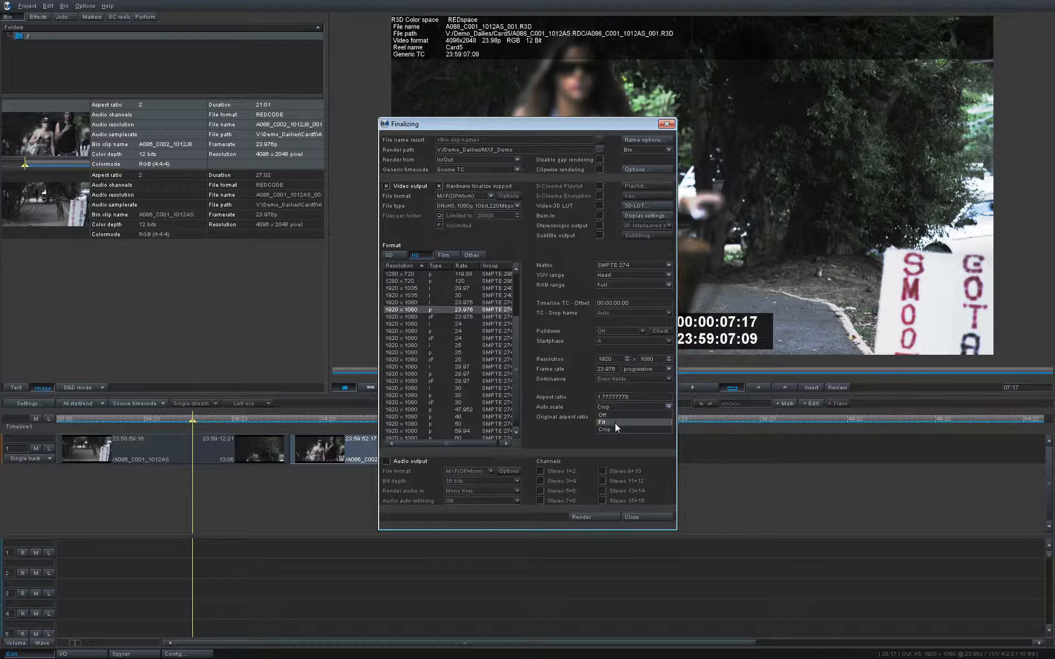
left_click(615, 423)
left_click_drag(605, 125, 800, 63)
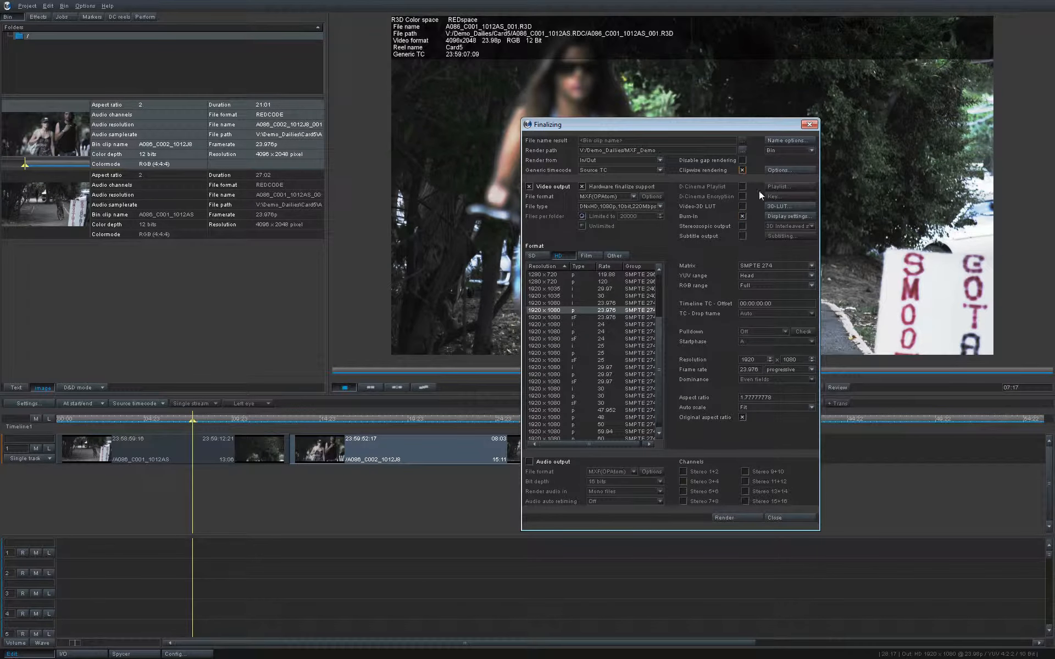
Step: Include the Facility field in the ALE metadata of the clipwise rendering options and start the render
left_click(784, 170)
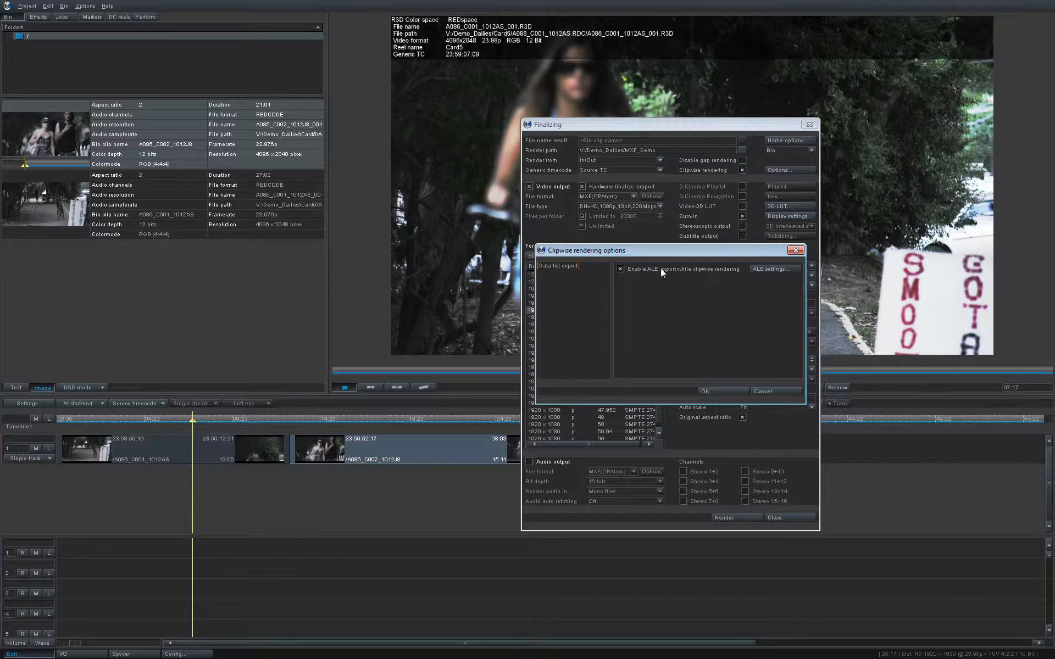
left_click(768, 271)
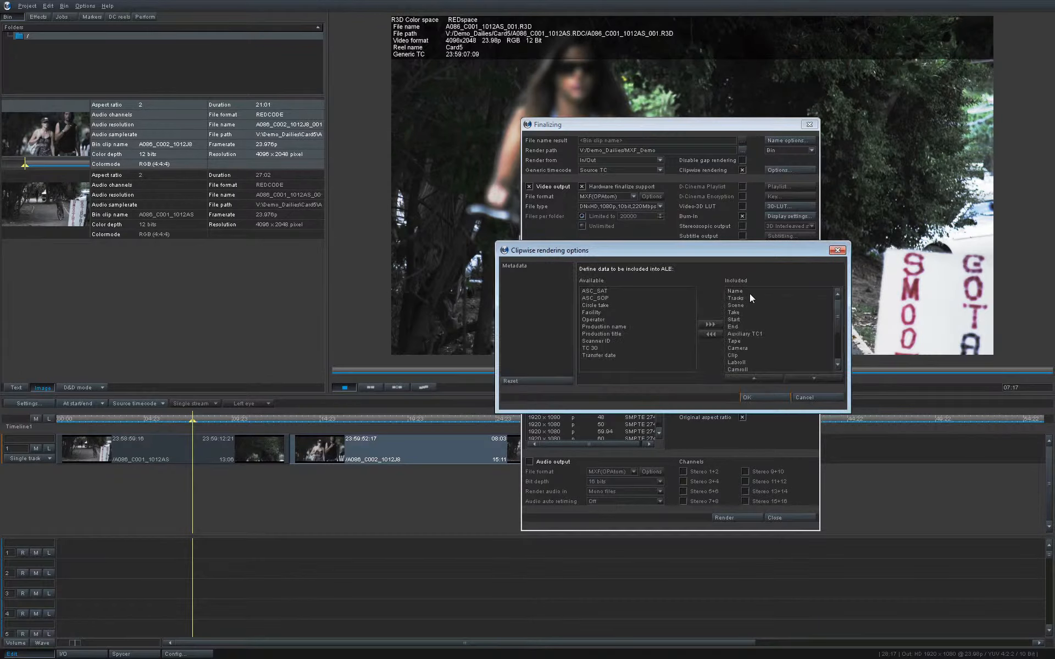
mouse_move(835, 312)
left_mouse_down()
mouse_move(835, 331)
mouse_move(834, 302)
left_mouse_up()
left_click(595, 293)
left_click(596, 296)
left_click(596, 291)
left_click(598, 318)
left_click(592, 313)
left_click(712, 324)
mouse_move(836, 319)
left_mouse_down()
mouse_move(835, 331)
mouse_move(835, 314)
left_mouse_up()
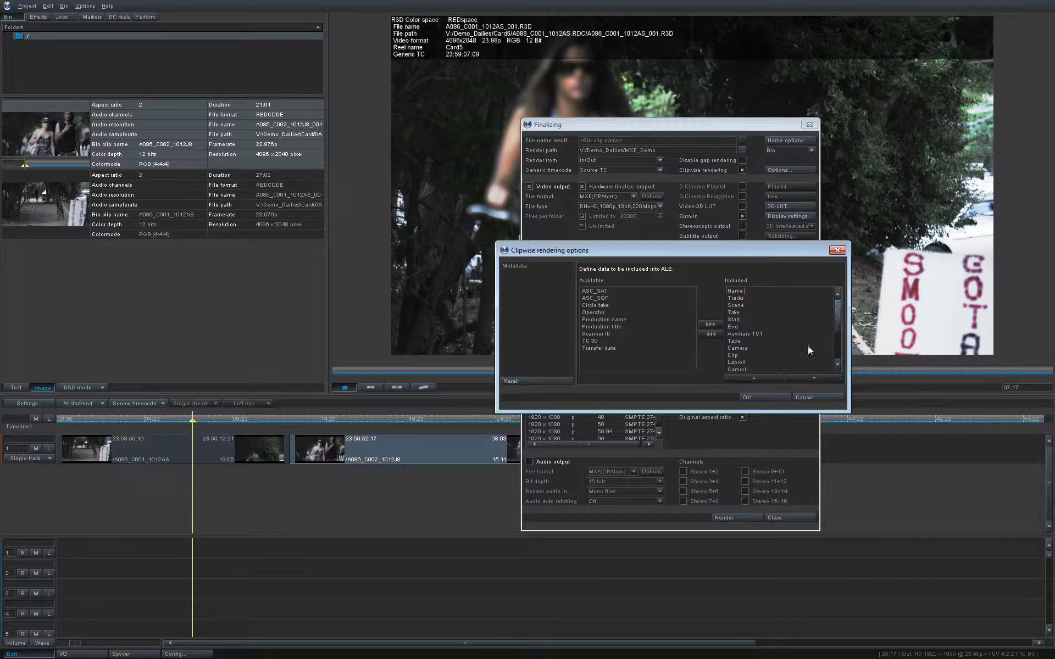
left_click(772, 395)
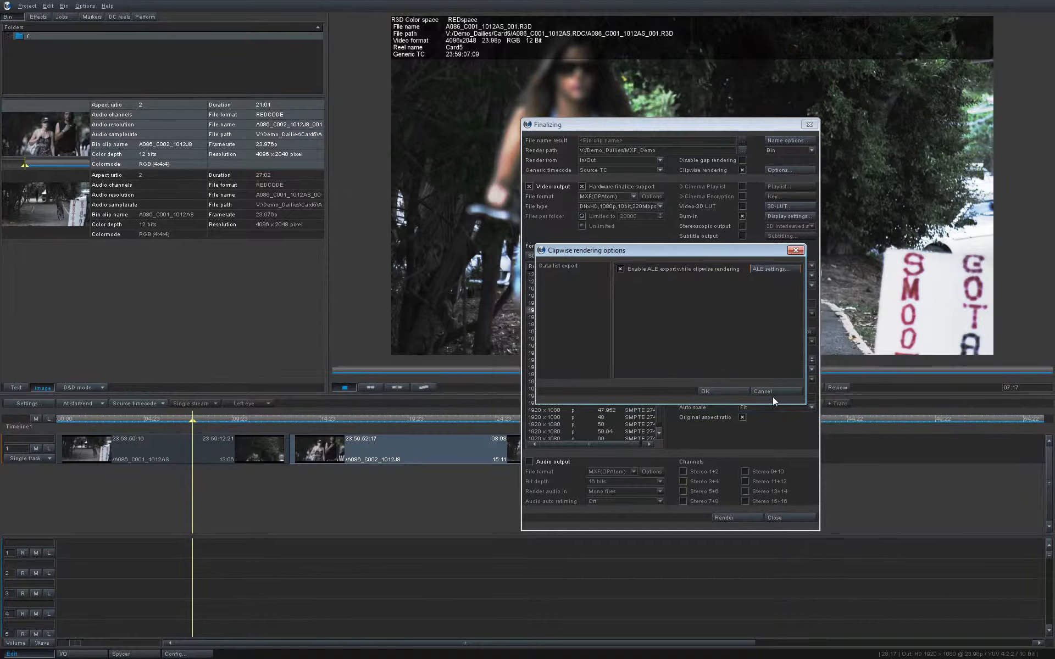
left_click(724, 390)
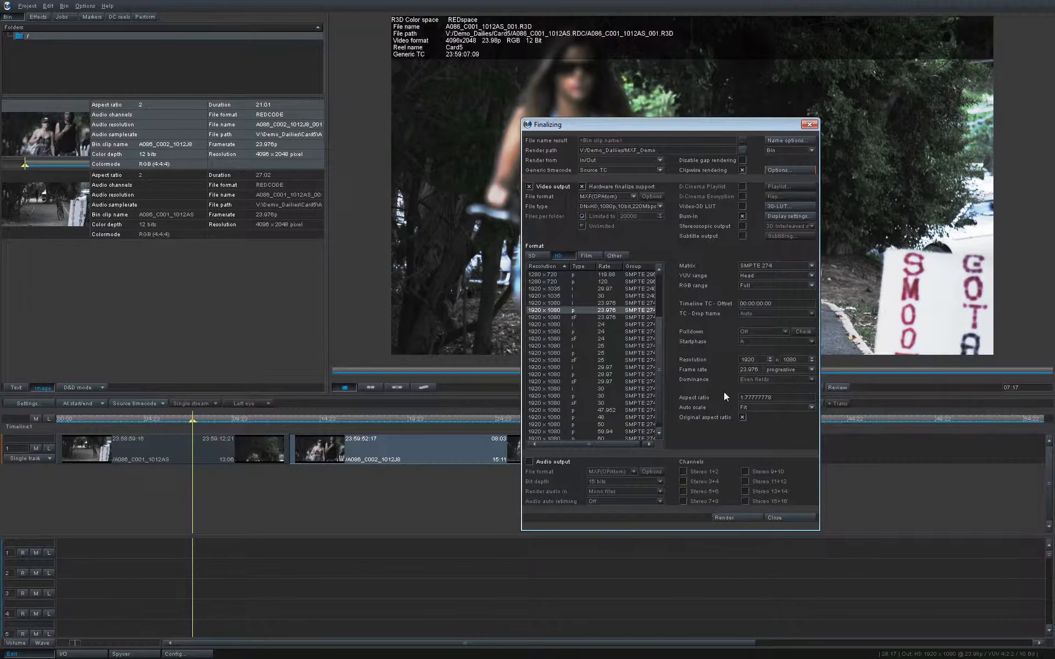
left_click(734, 516)
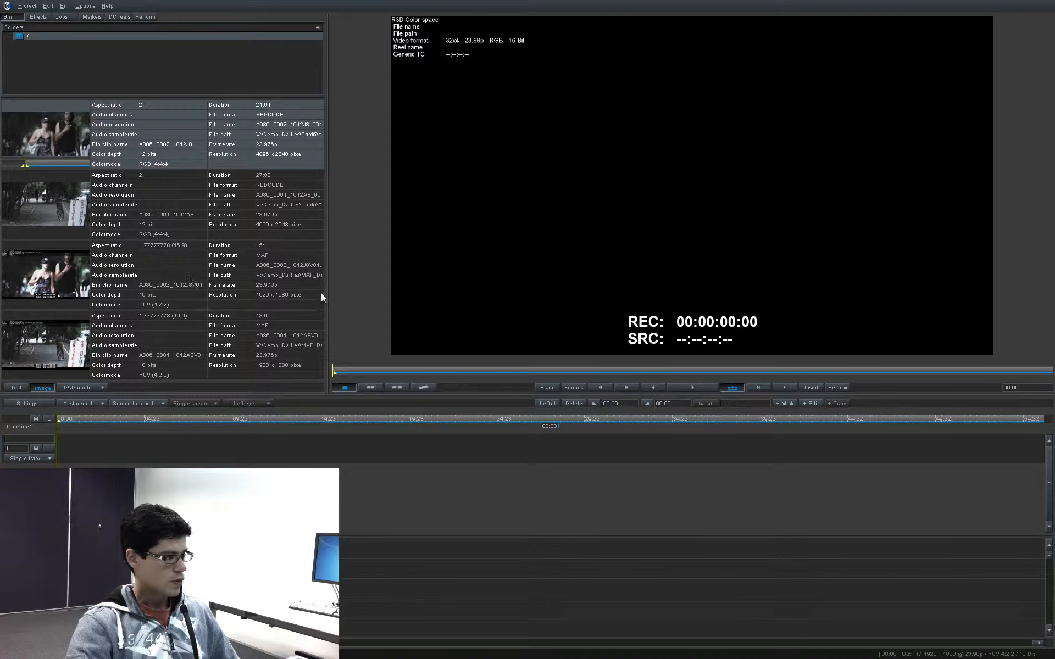
Step: Widen the bin and place the rendered MXF clips A086_C002_1012J8V01 and A086_C001_1012ASV01 together at the start of Timeline1
left_click_drag(325, 293, 340, 291)
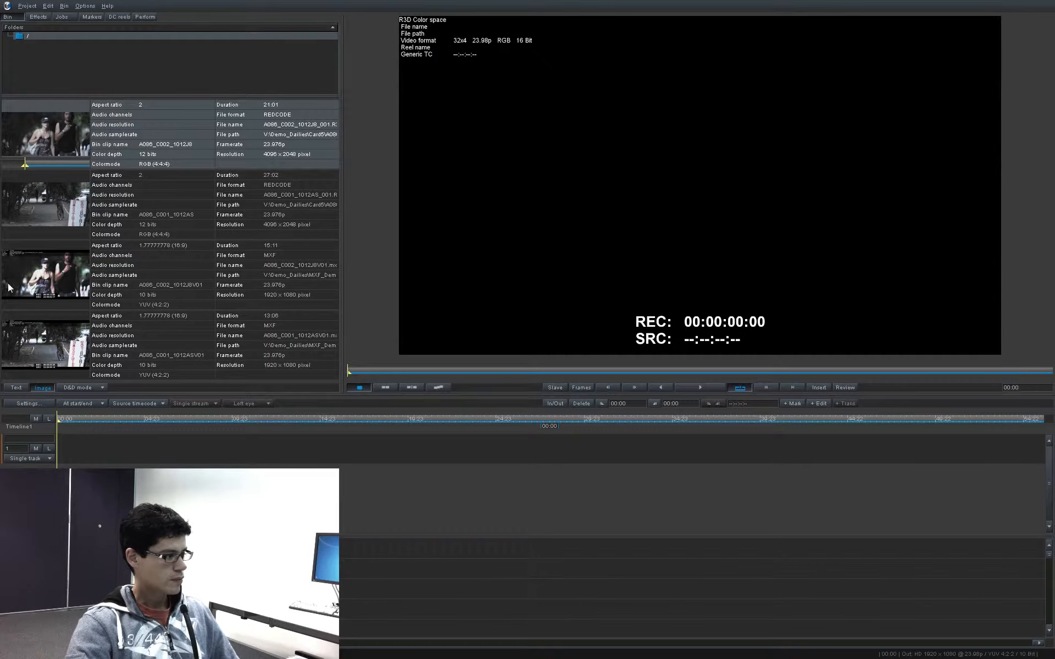
left_click(44, 269)
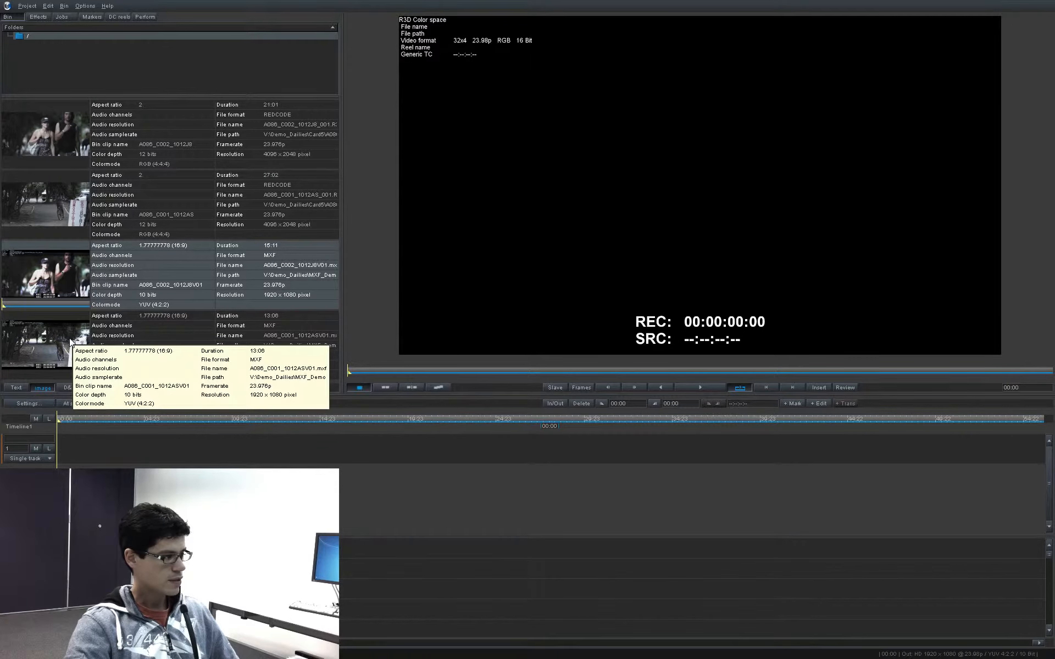
left_click(71, 343, "ctrl")
left_click_drag(69, 291, 64, 459)
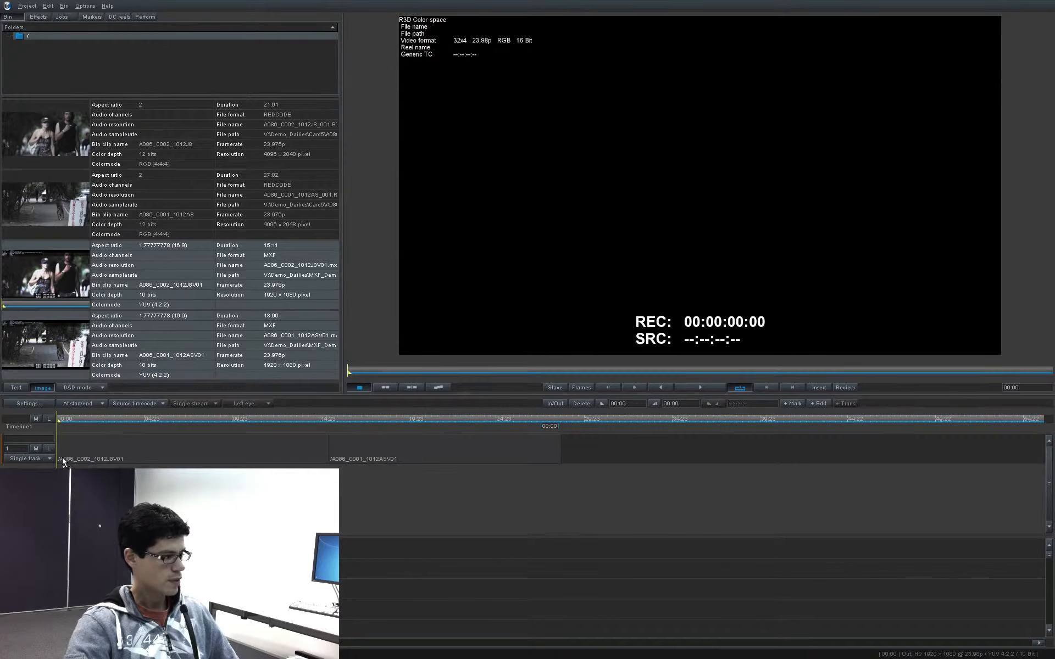
Step: Move the playhead to 07:17 on Timeline1 and turn off the preview's header display / burn-in
left_click_drag(81, 418, 192, 424)
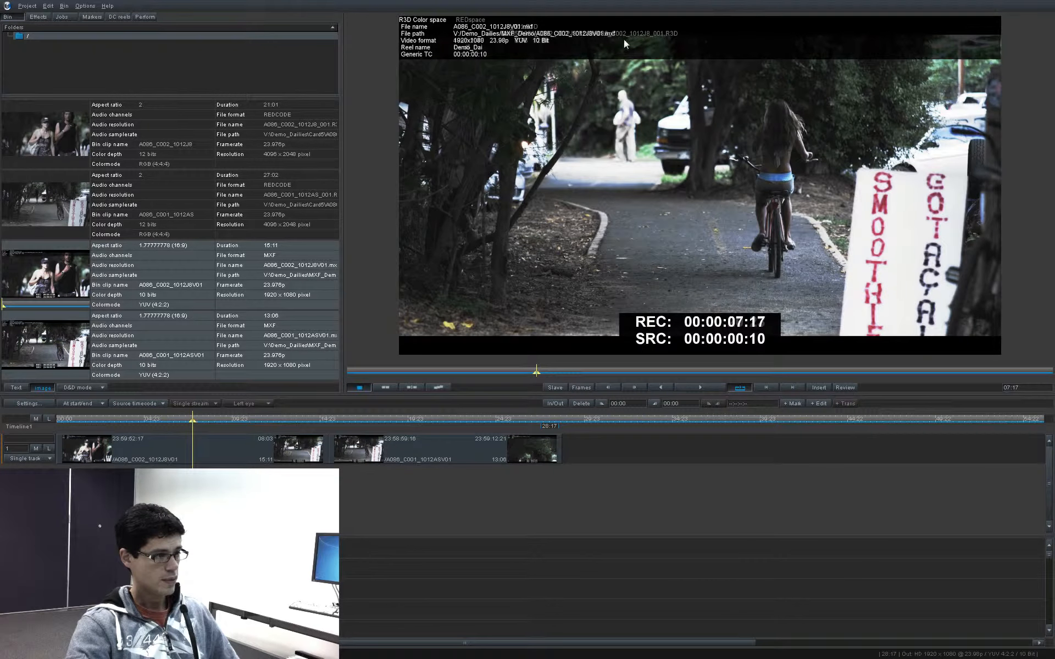
right_click(659, 187)
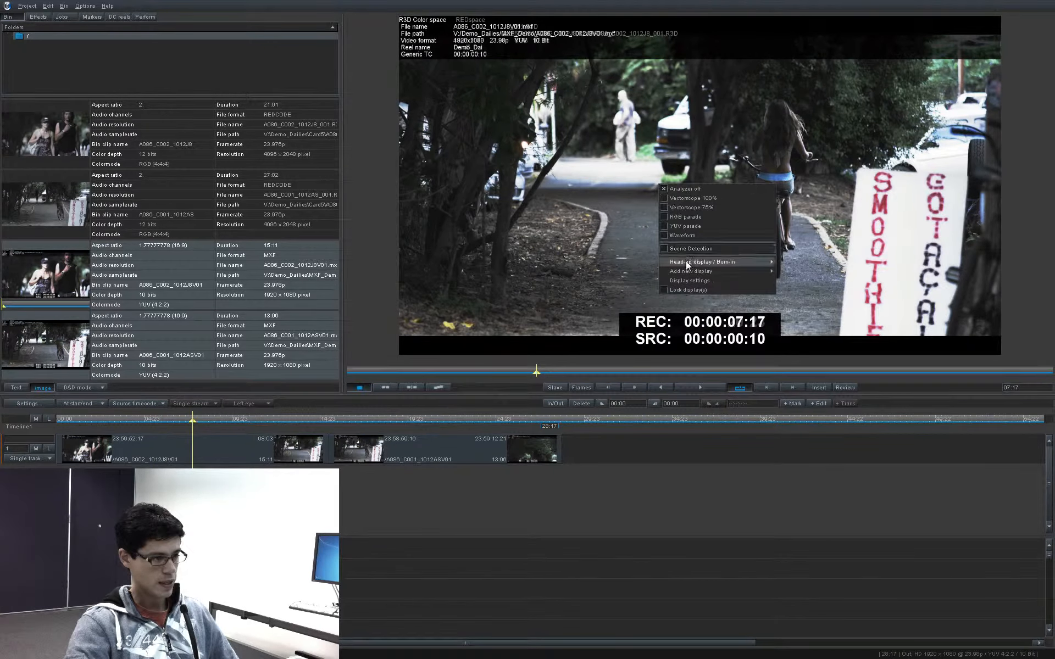
mouse_move(687, 265)
left_click(780, 264)
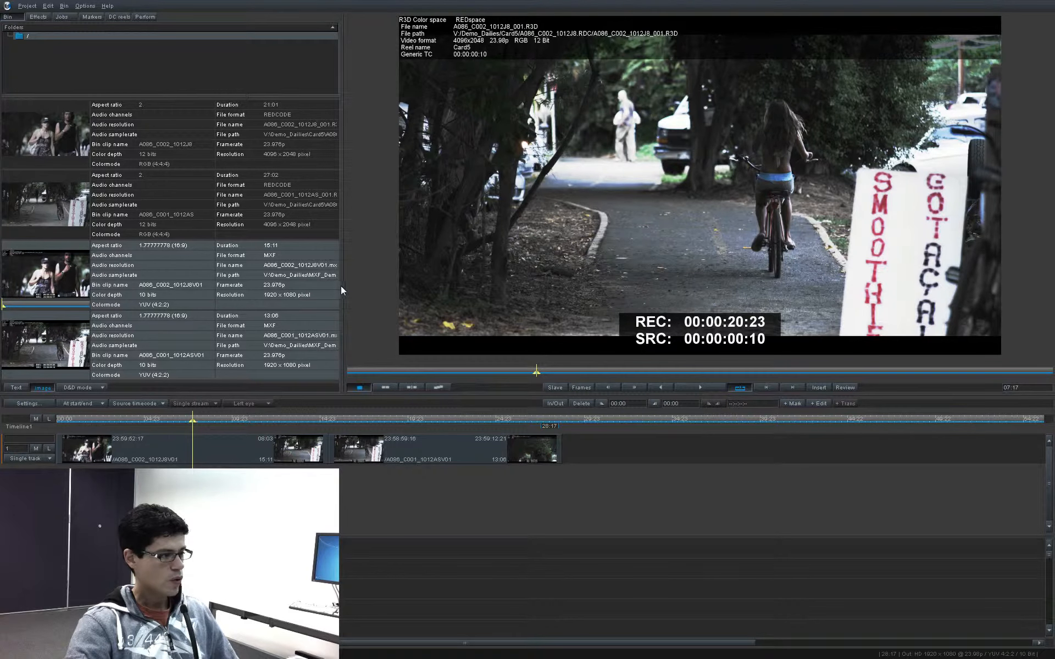
Step: Widen the bin and include Reel name in its image view to check the reel name of the rendered MXF clips
left_click_drag(341, 290, 382, 290)
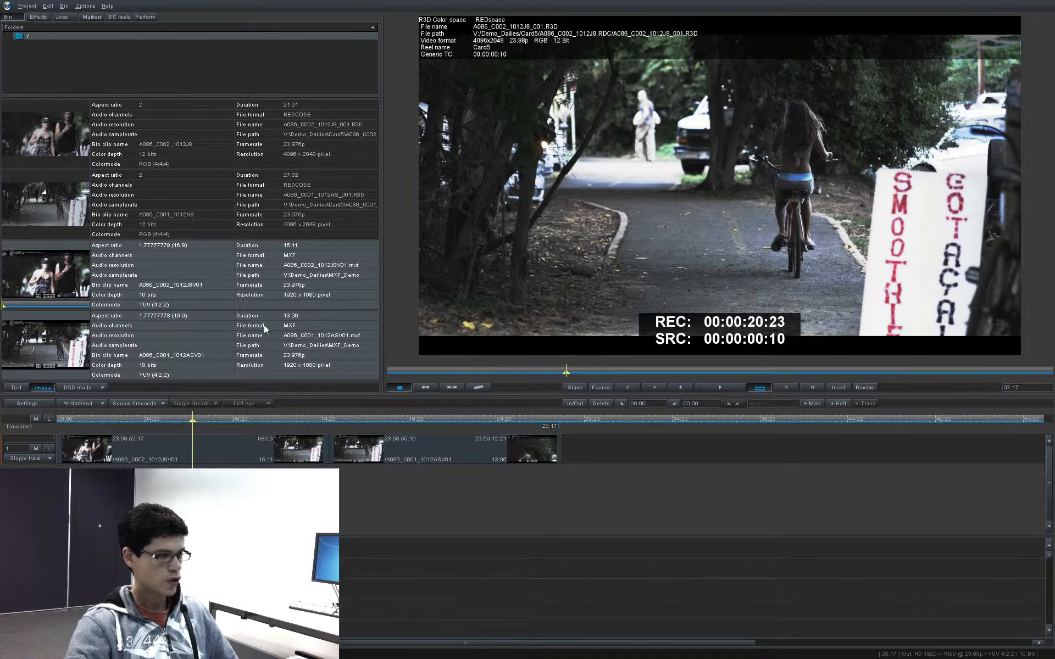
mouse_move(262, 324)
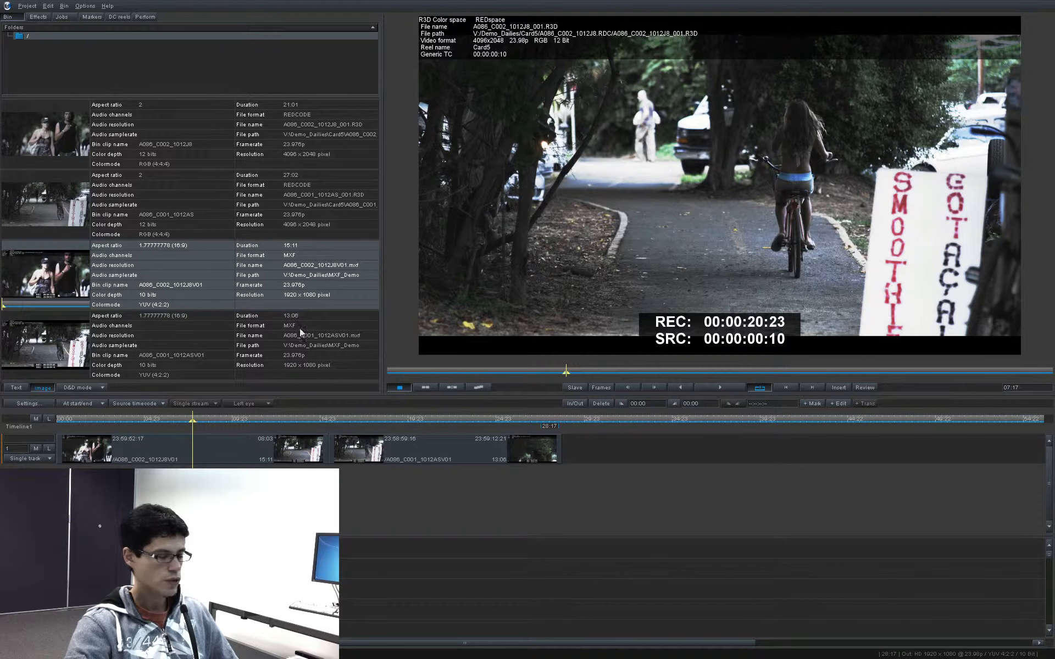
key("F12")
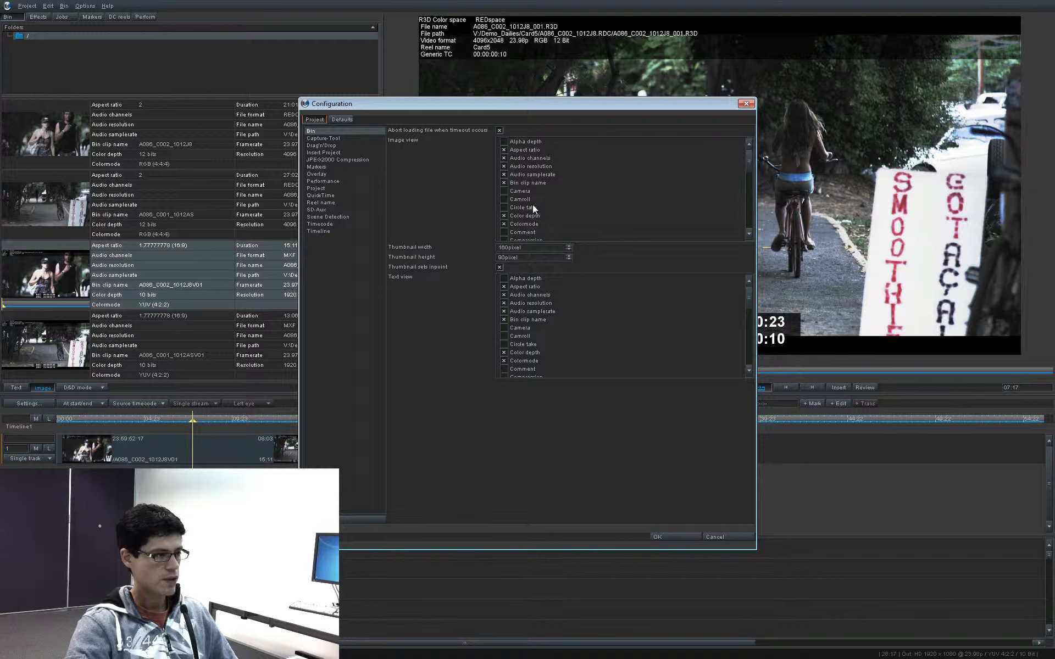
scroll(532, 209, "down", 5)
left_click_drag(750, 193, 631, 235)
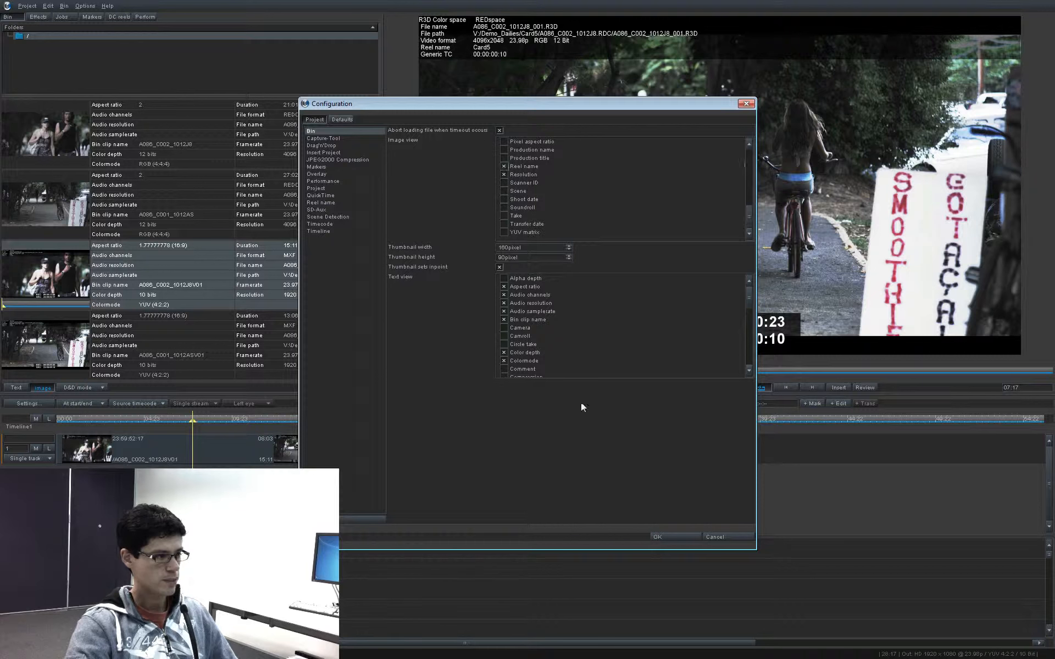
left_click(657, 537)
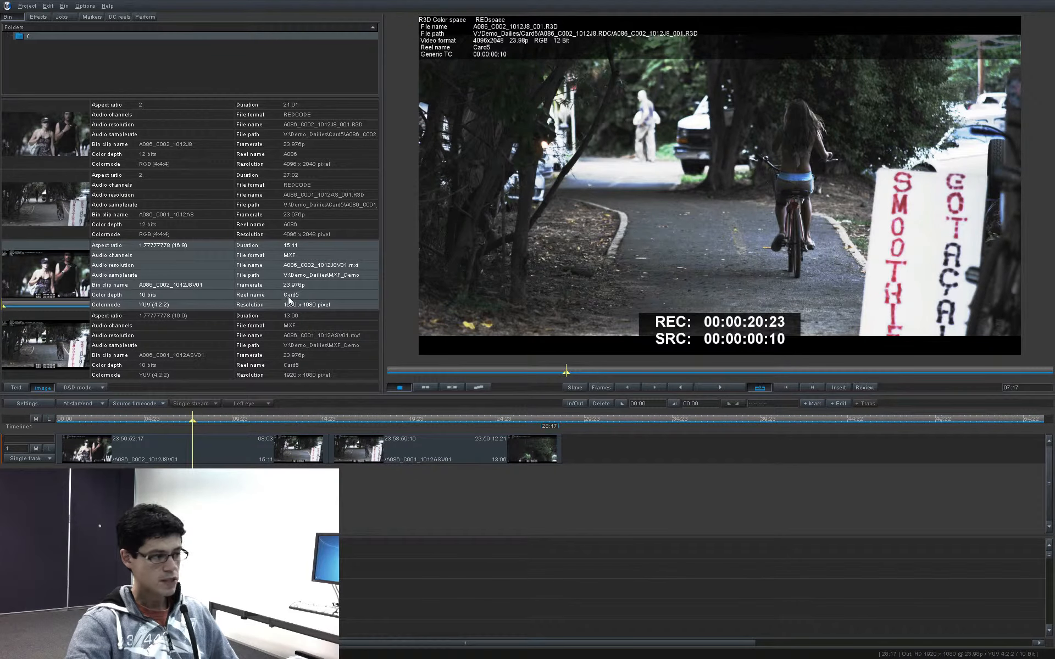
mouse_move(292, 299)
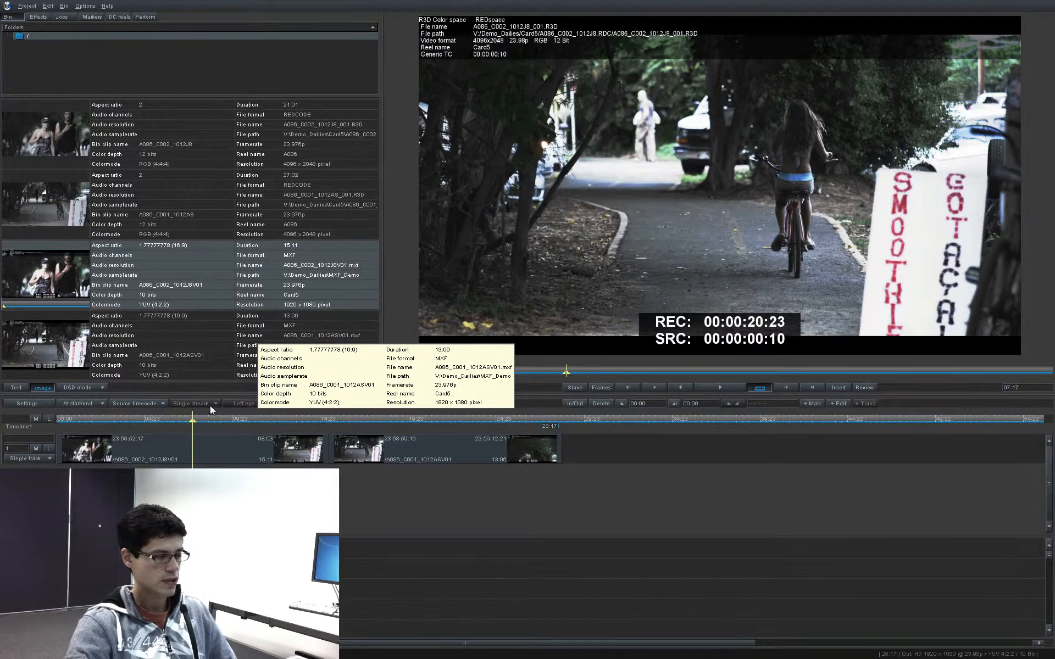
left_click(222, 347)
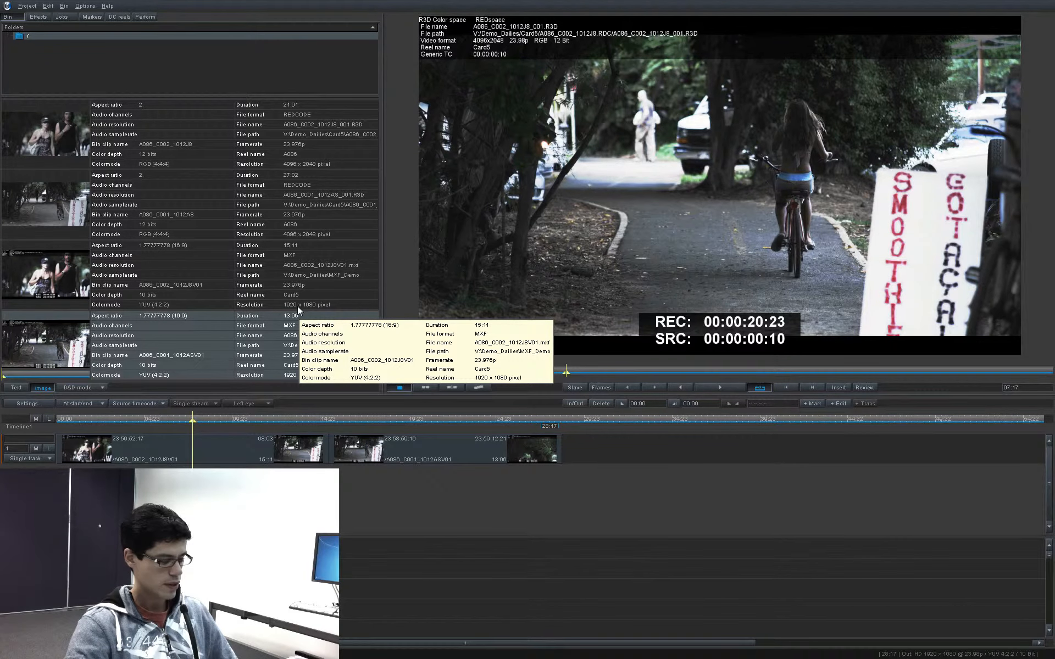
Step: Switch to Finder and open the MXF_Demo folder and the MXF folder inside Avid MediaFiles
key("super+Tab")
key("super+Tab")
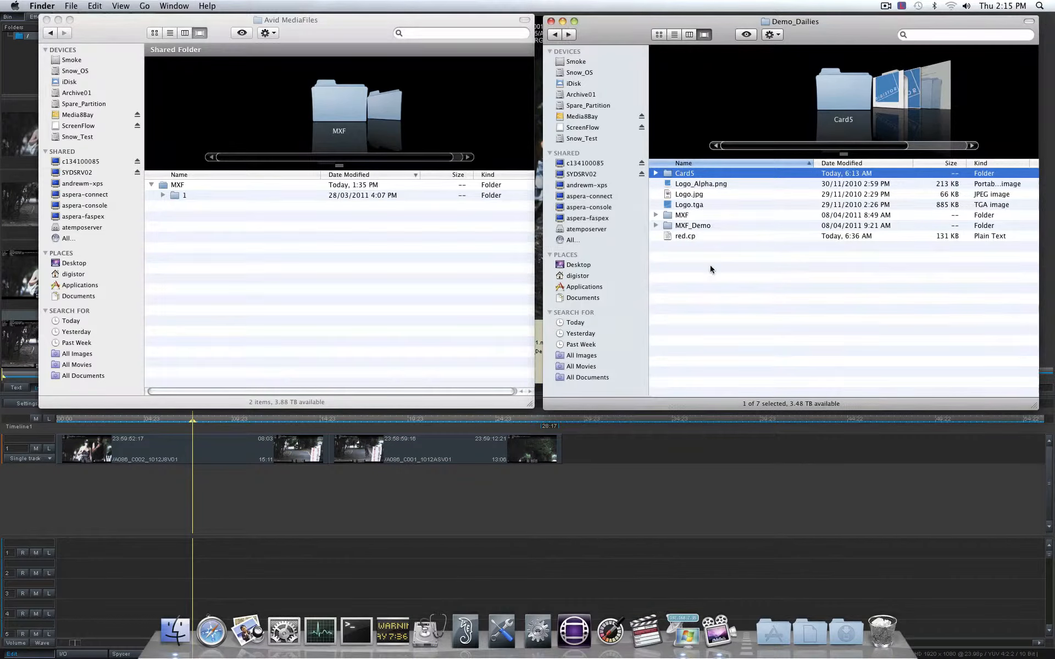
double_click(691, 225)
left_click(204, 256)
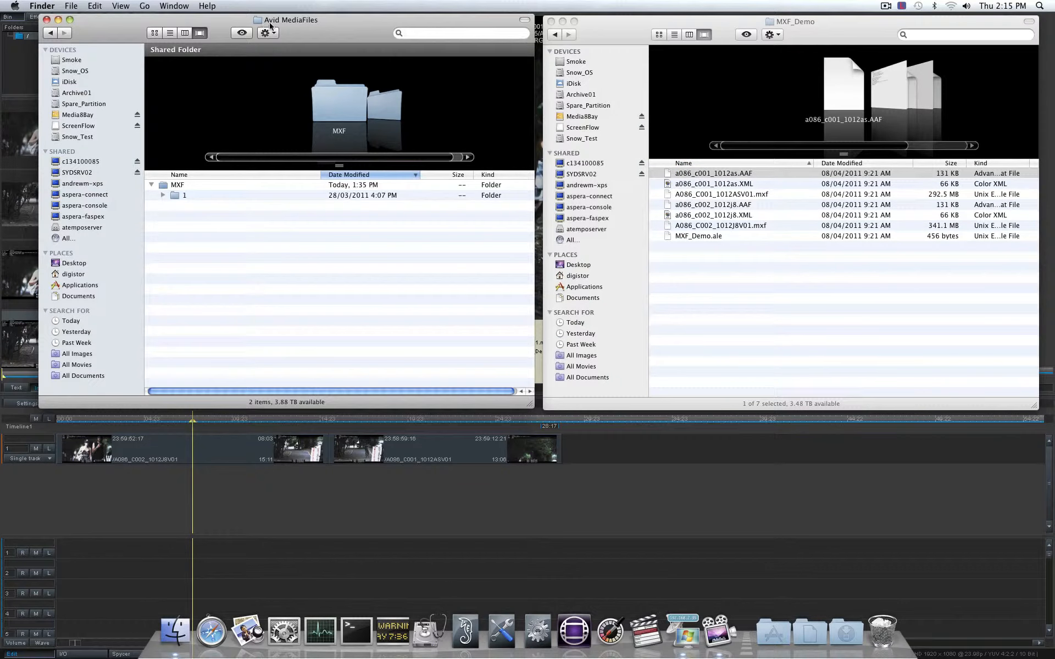
right_click(212, 272)
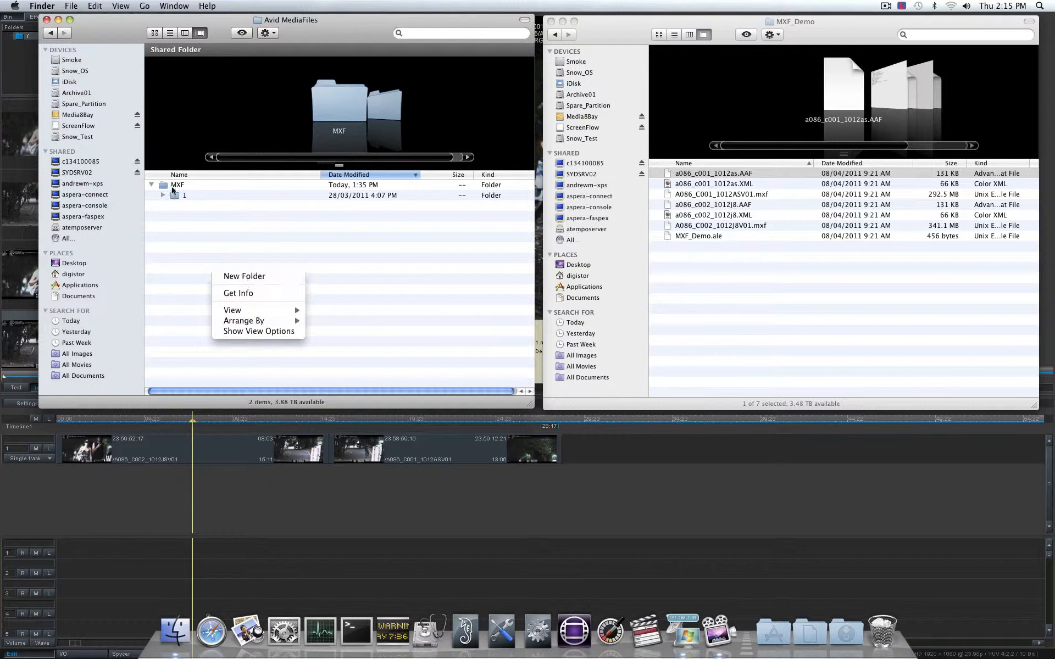
double_click(173, 186)
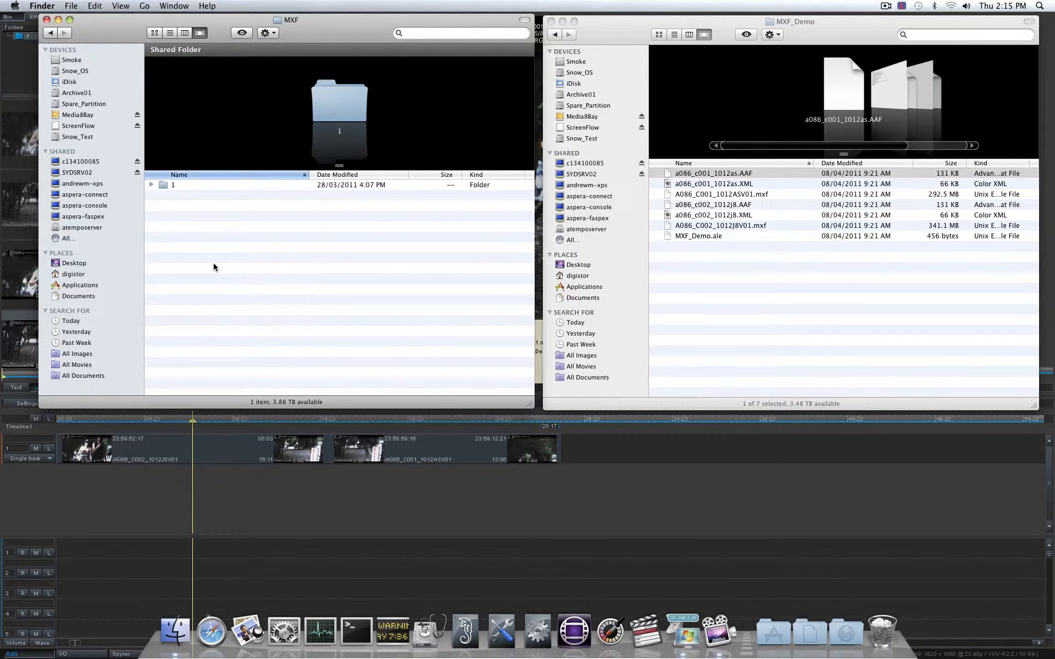
Step: Create a folder named 2 inside MXF and select the six AAF, XML and MXF files in MXF_Demo
key("super+shift+n")
type("1")
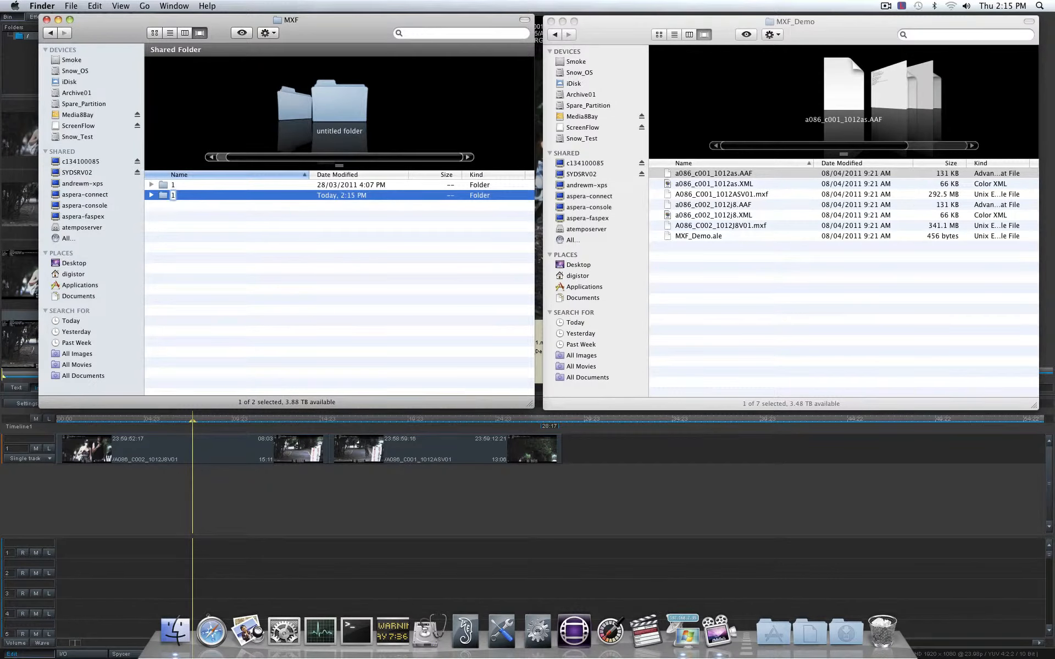
key("BackSpace")
type("2")
key("Return")
left_click_drag(782, 230, 731, 175)
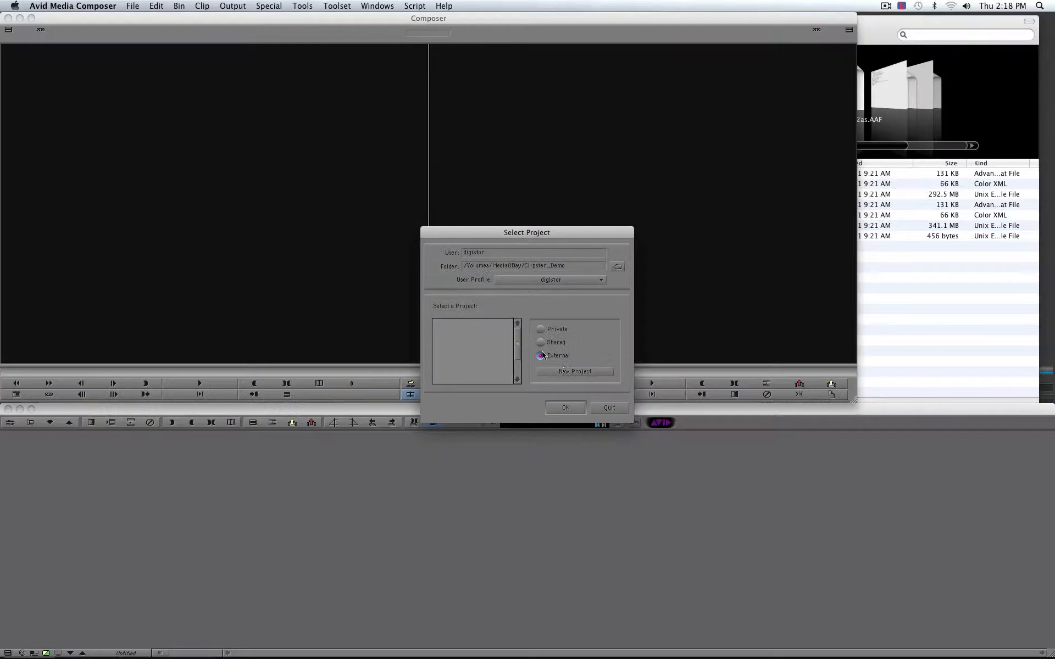
Step: In Avid Media Composer, create an external project named REDmxf and open it
left_click(558, 356)
left_click(598, 373)
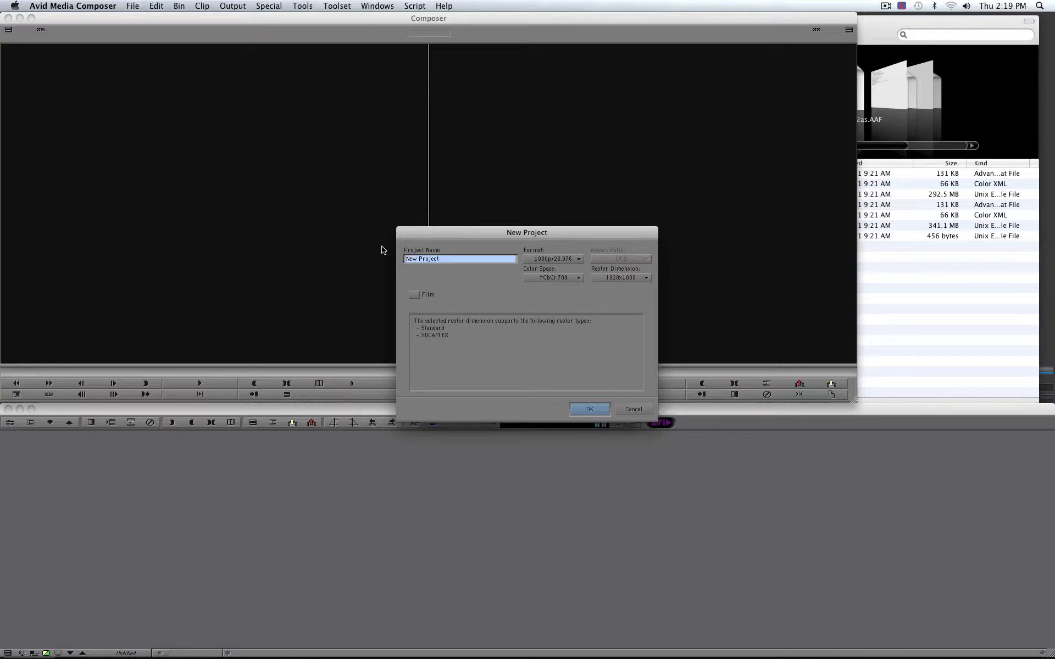
type("rED")
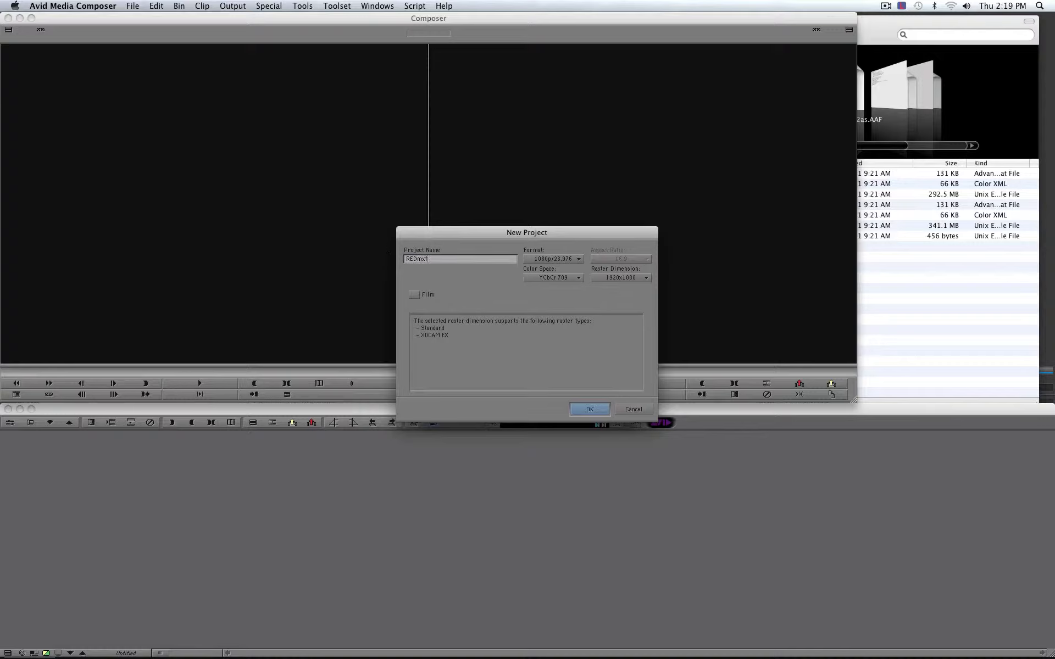
left_click(599, 411)
left_click(565, 408)
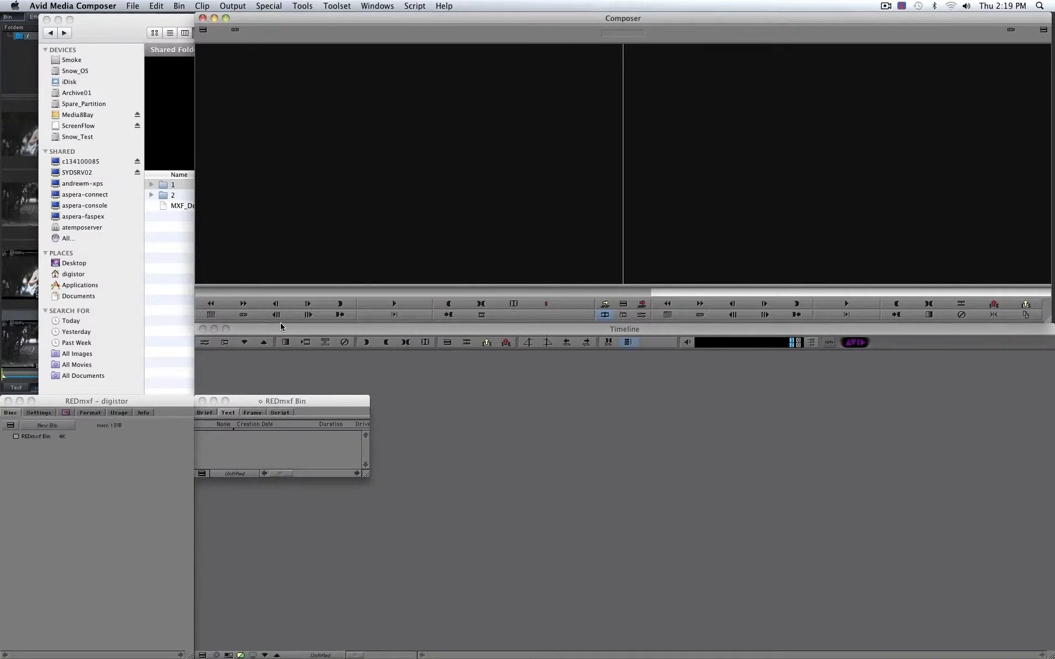
Step: Reposition and enlarge REDmxf Bin, and import MXF_Demo.ale from Finder's MXF folder into it
left_click_drag(258, 401, 80, 101)
left_click_drag(192, 174, 193, 291)
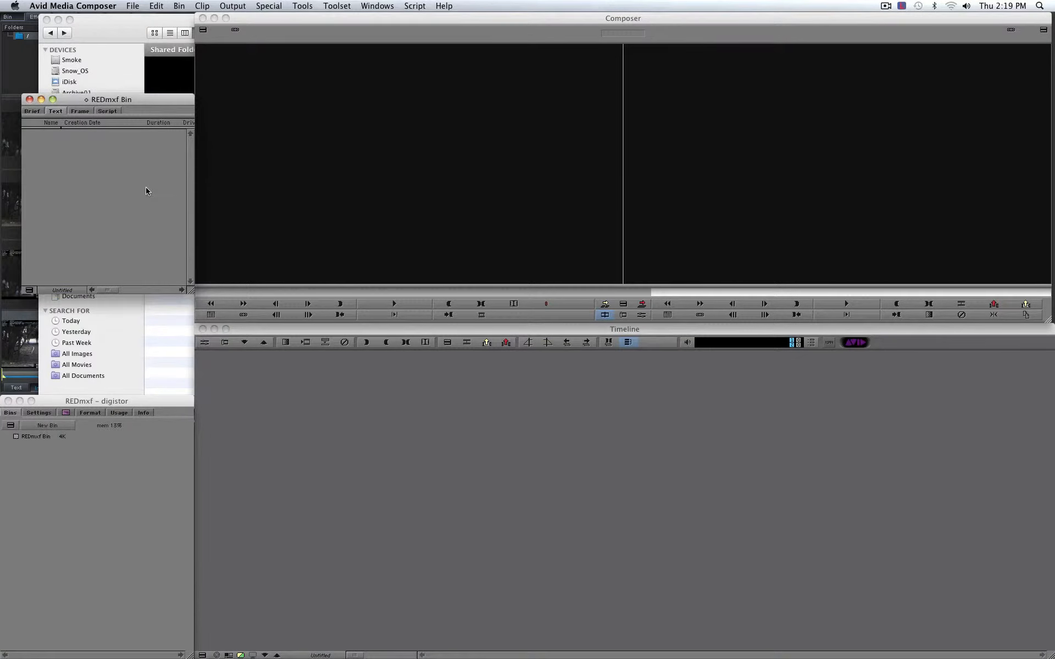
left_click(156, 335)
left_click_drag(229, 20, 498, 23)
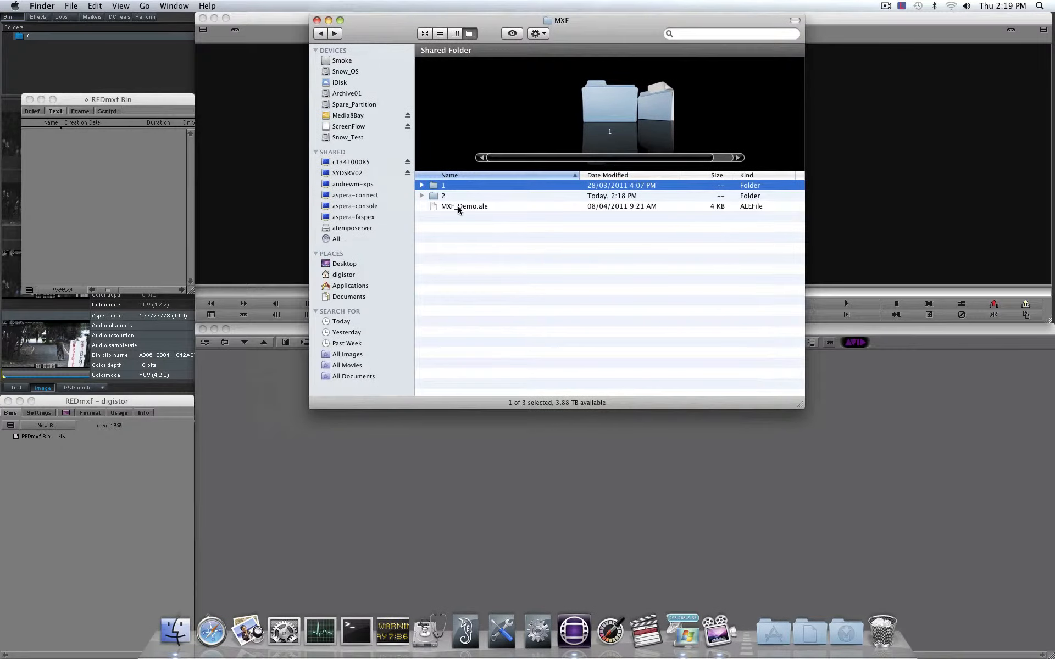
left_click(121, 243)
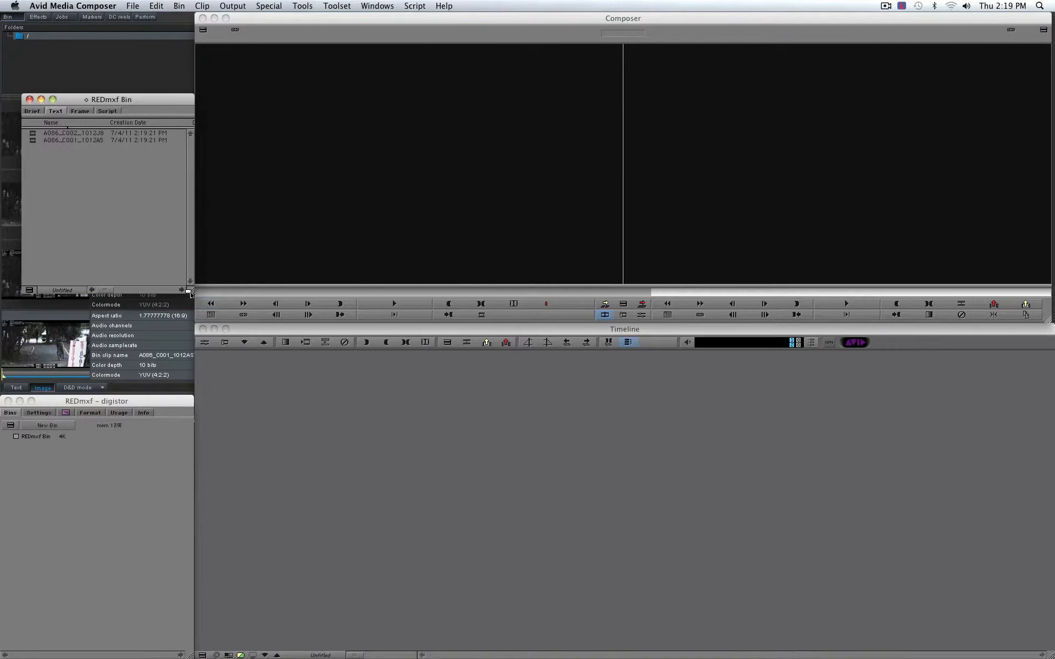
Step: Widen REDmxf Bin to show the Camera, Take and Scene columns, with Camera placed directly after Name
left_click_drag(191, 293, 894, 293)
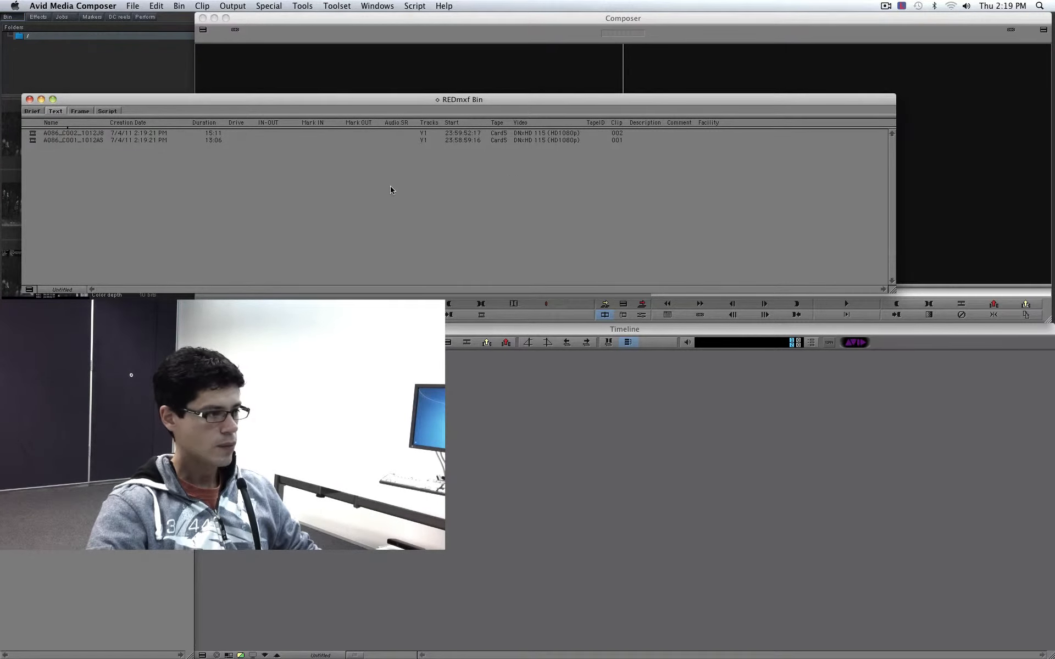
right_click(402, 221)
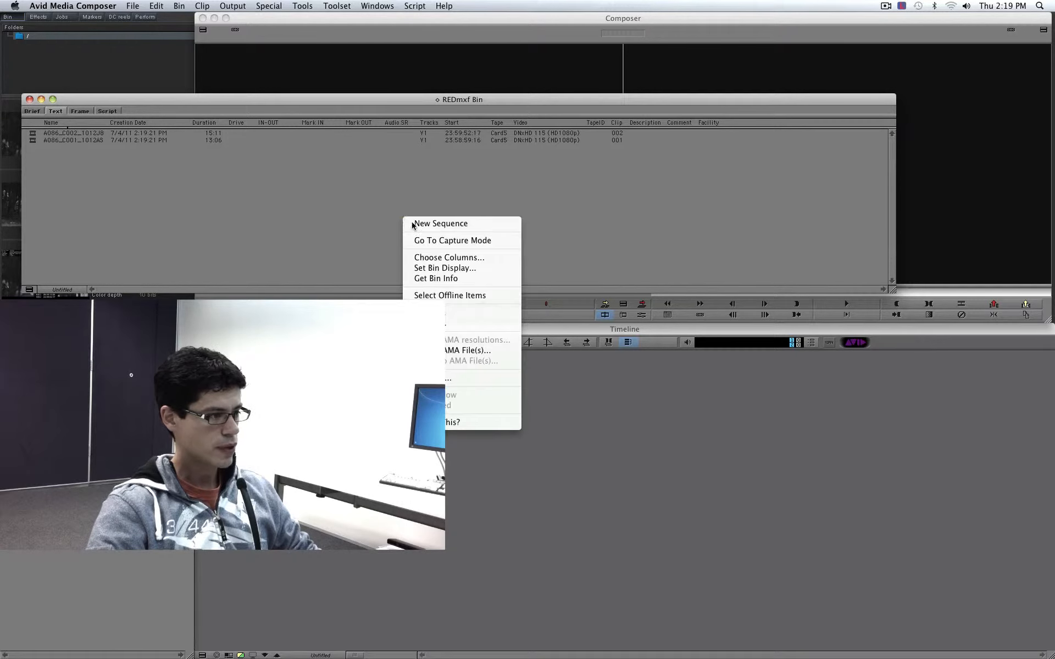
left_click(433, 259)
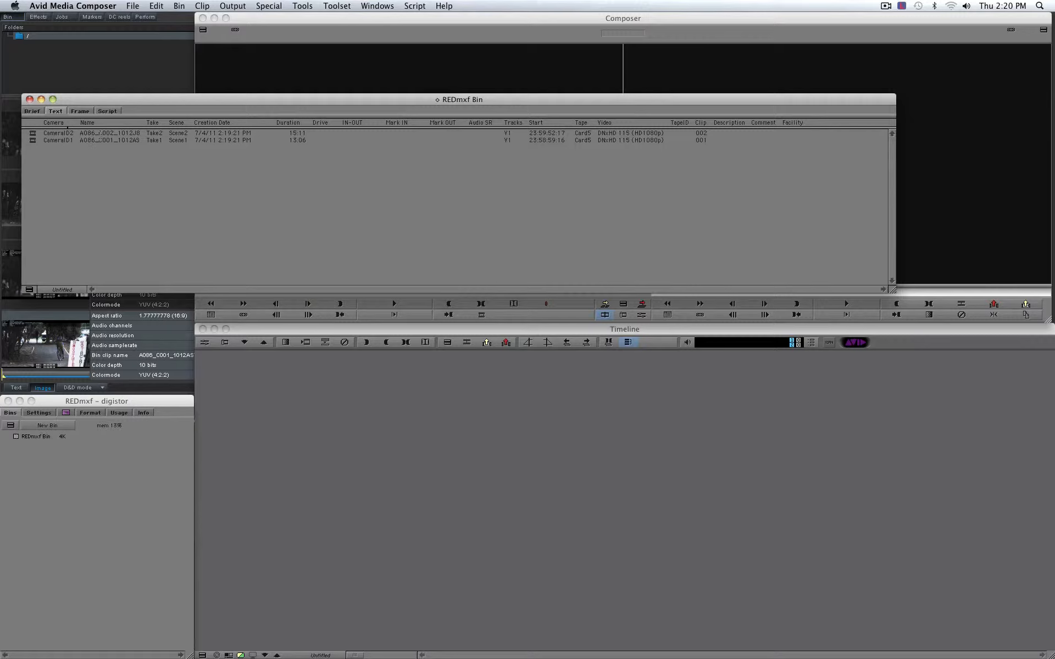
mouse_move(138, 136)
left_mouse_down()
mouse_move(155, 135)
mouse_move(147, 138)
left_mouse_up()
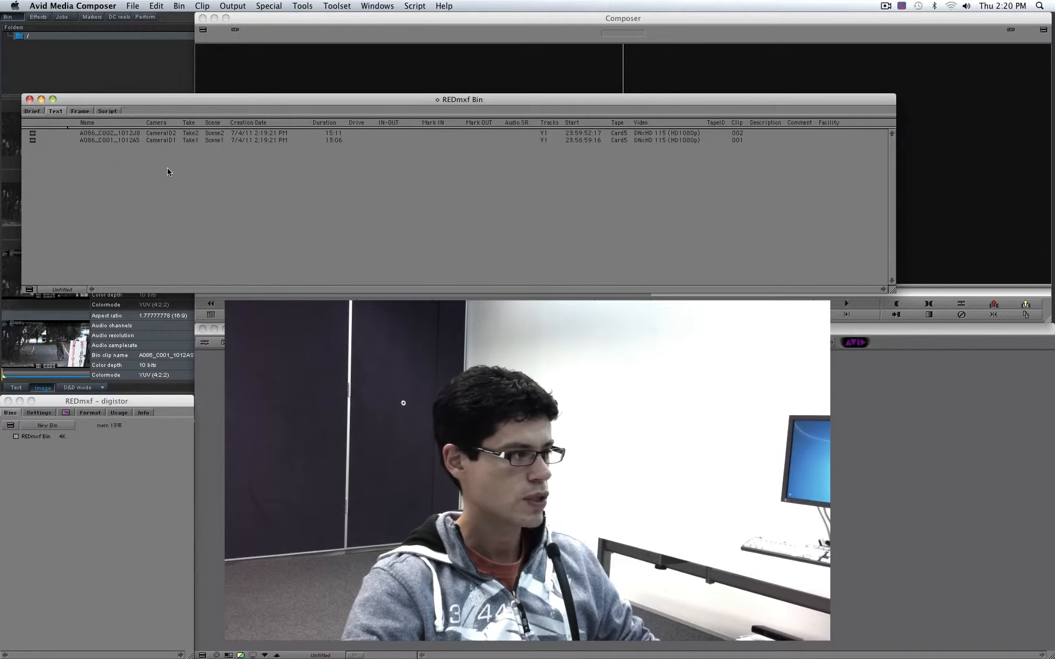
Step: Relink both clips in REDmxf Bin to their MXF media on the Media8Bay drive
key("super+a")
right_click(34, 137)
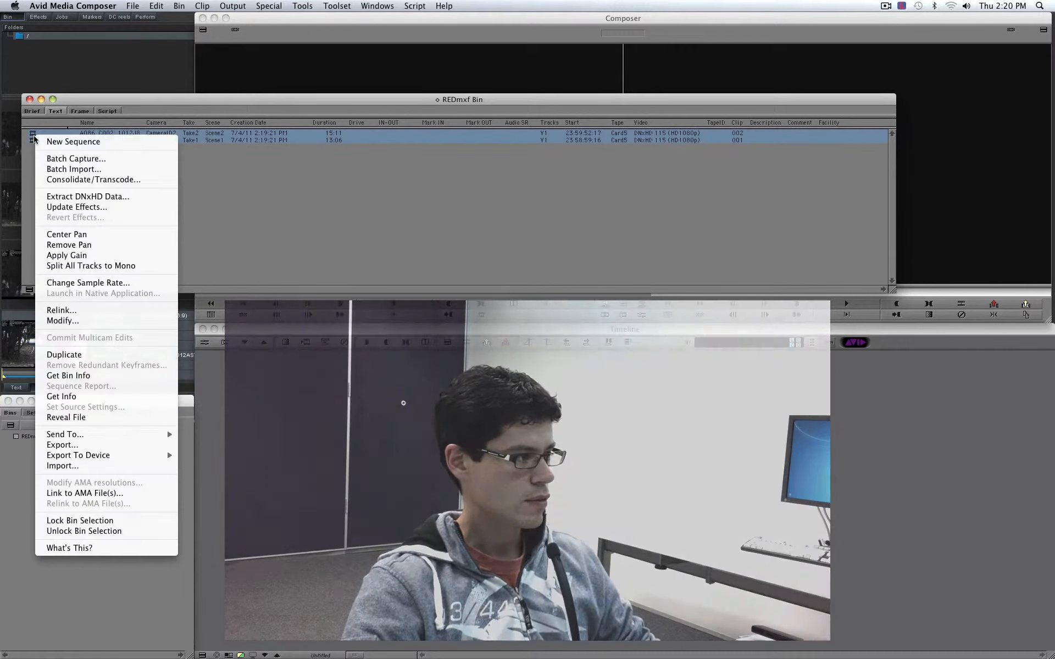
left_click(82, 313)
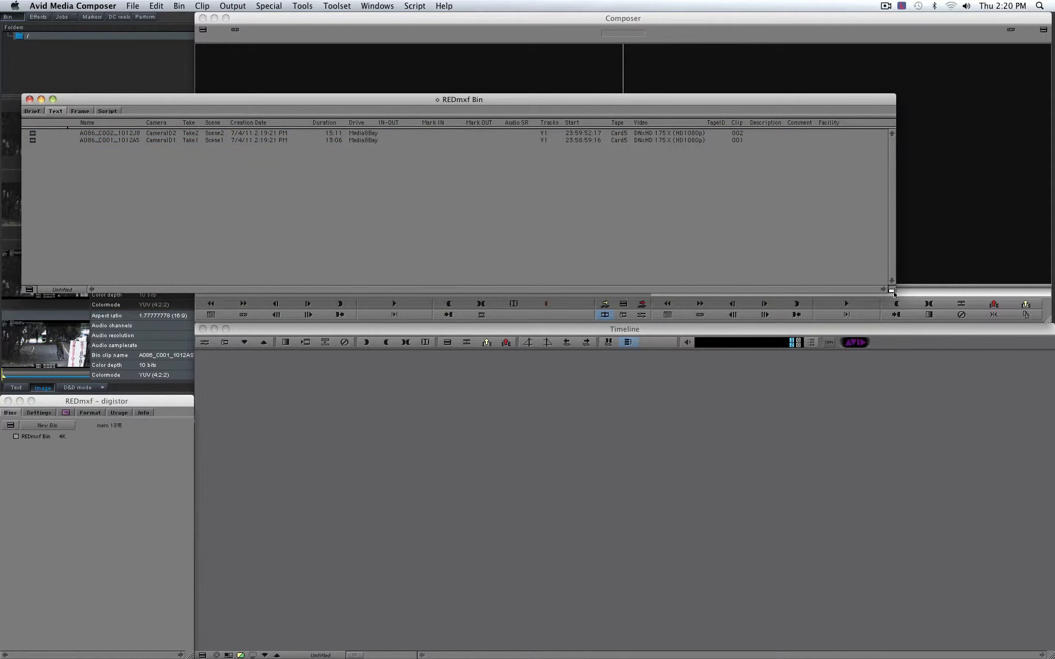
Step: Narrow the bin, edit both relinked clips into the timeline as a new sequence and play it from 01:00:03:03
left_click_drag(894, 293, 170, 285)
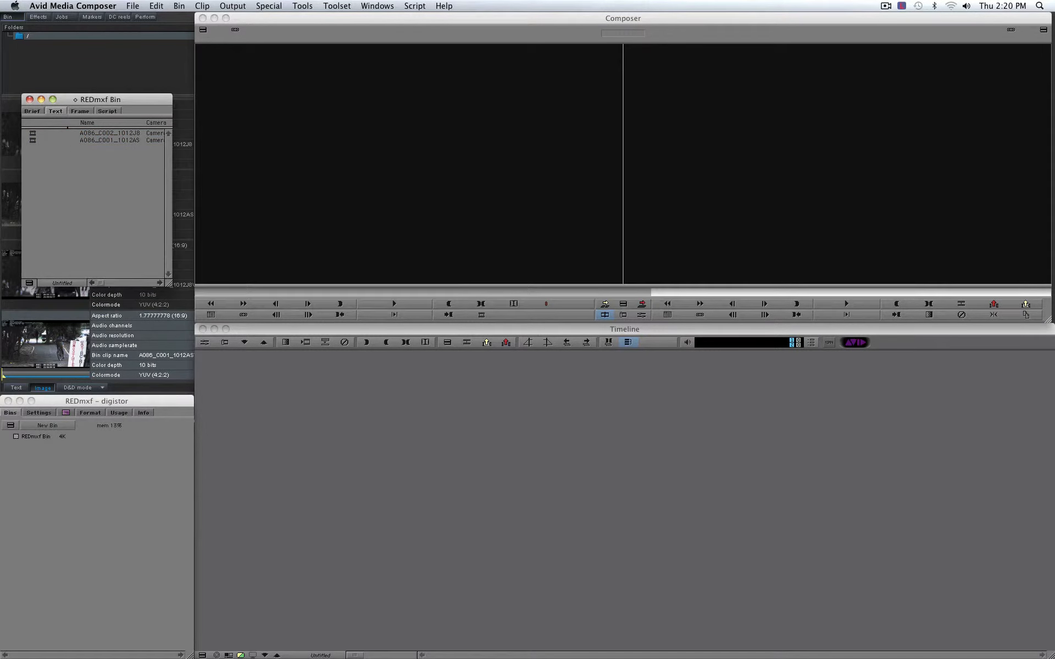
left_click(33, 136)
left_click_drag(33, 140, 418, 423)
left_click_drag(312, 357, 344, 356)
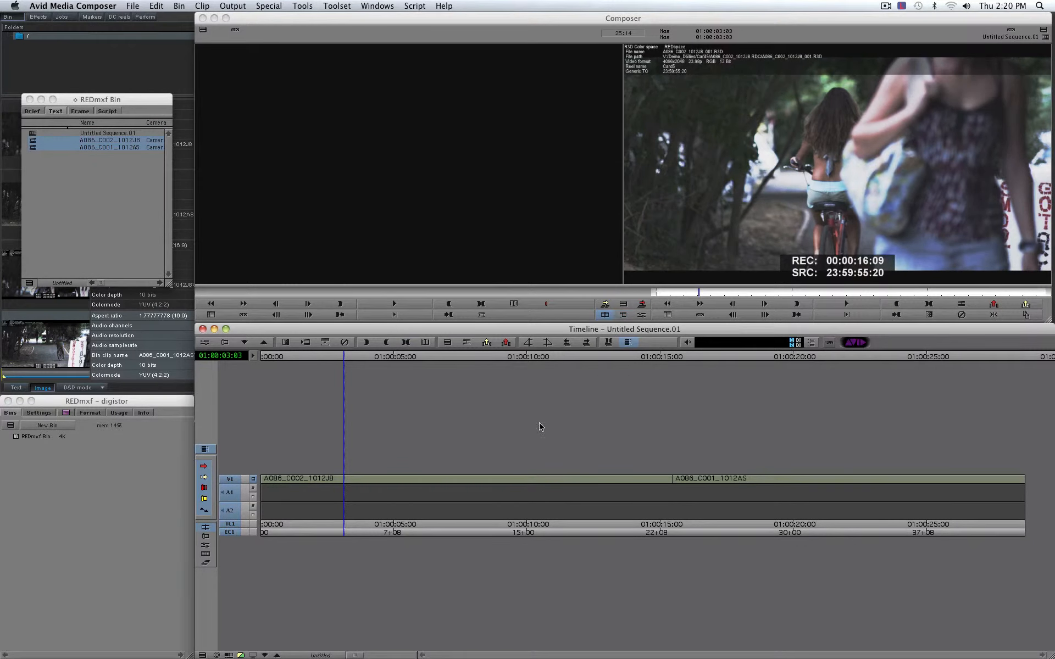
key("space")
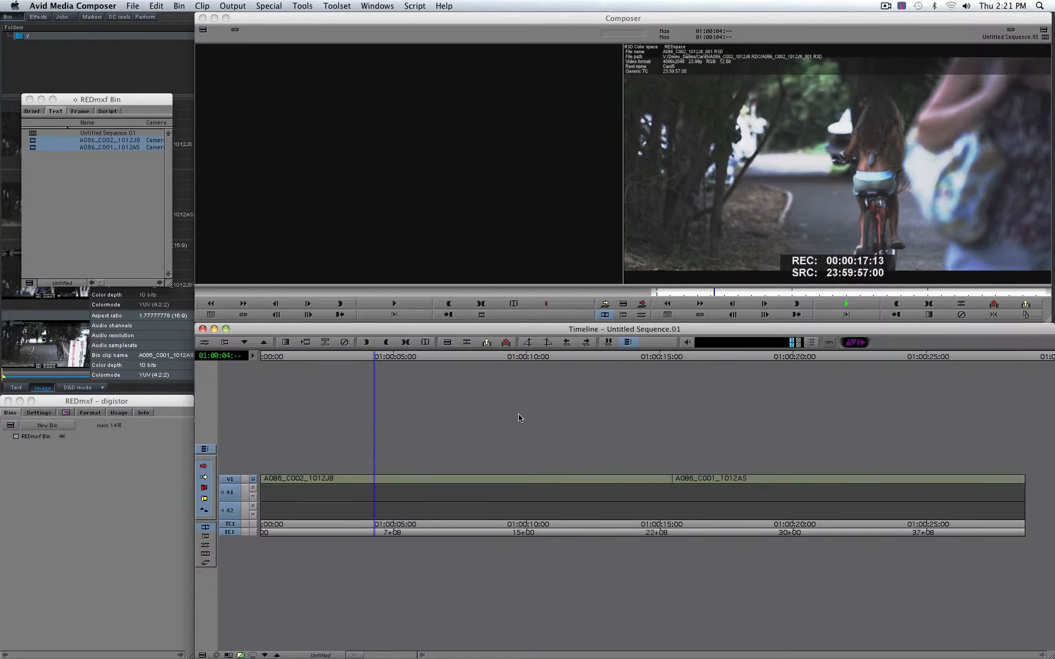